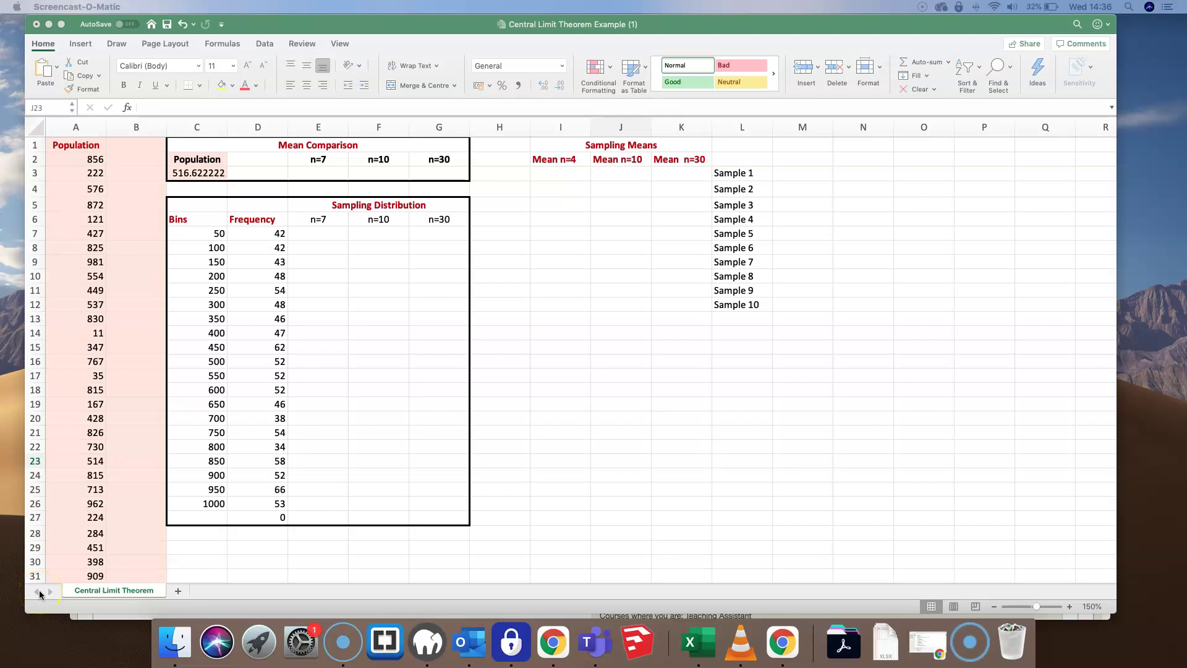
# Select the population data in column A from A2 down to its last value and review its extent
pyautogui.click(91, 161)
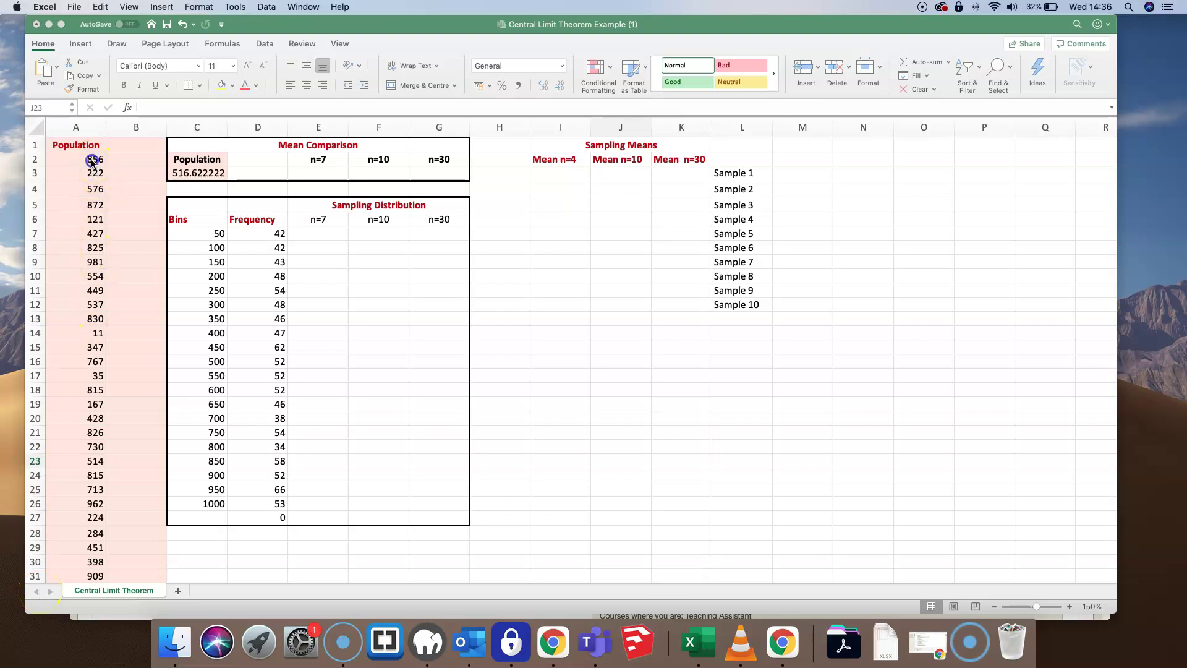
pyautogui.click(92, 161)
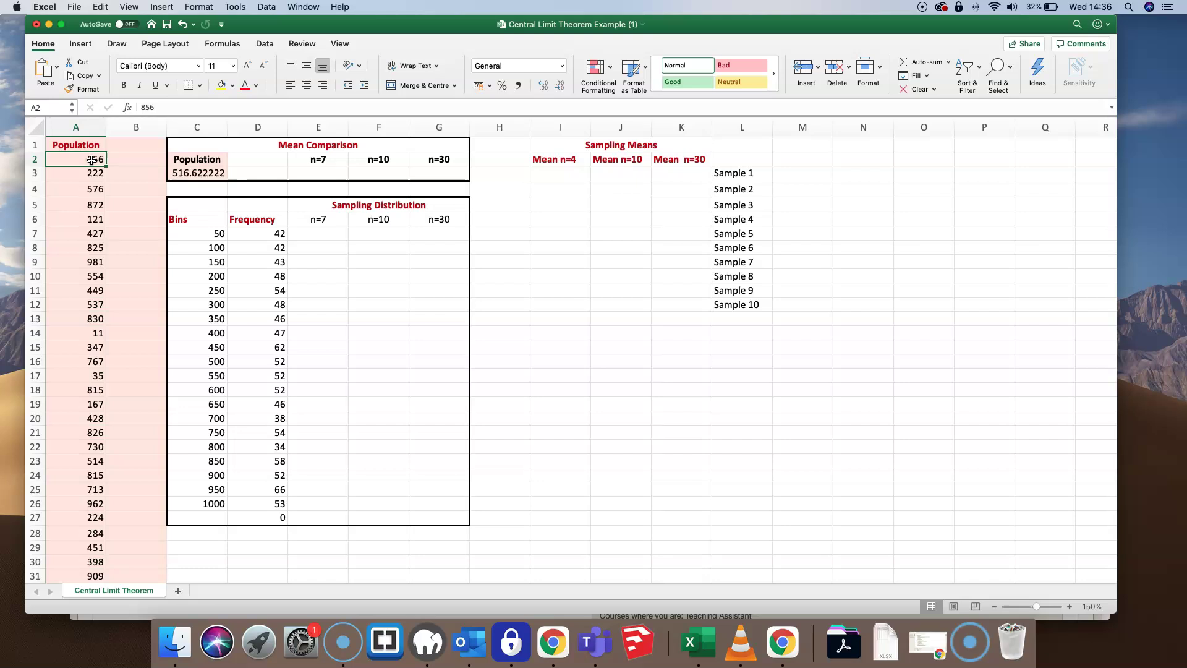
pyautogui.press('super+shift+Down')
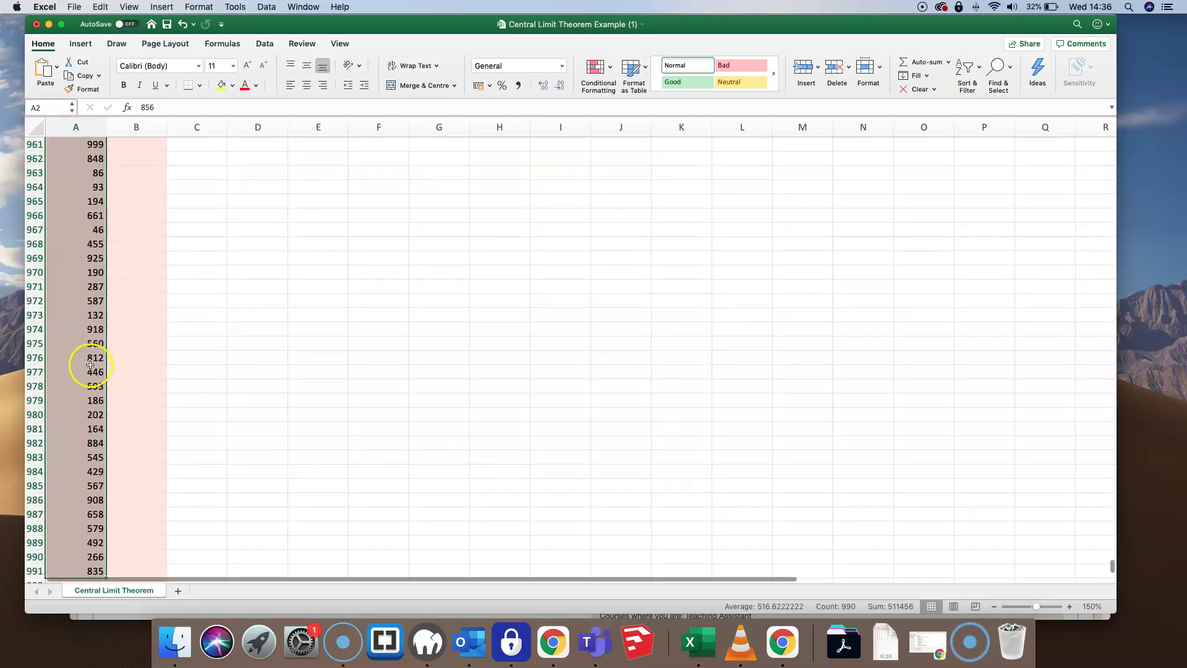
pyautogui.scroll(20, 1118, 491)
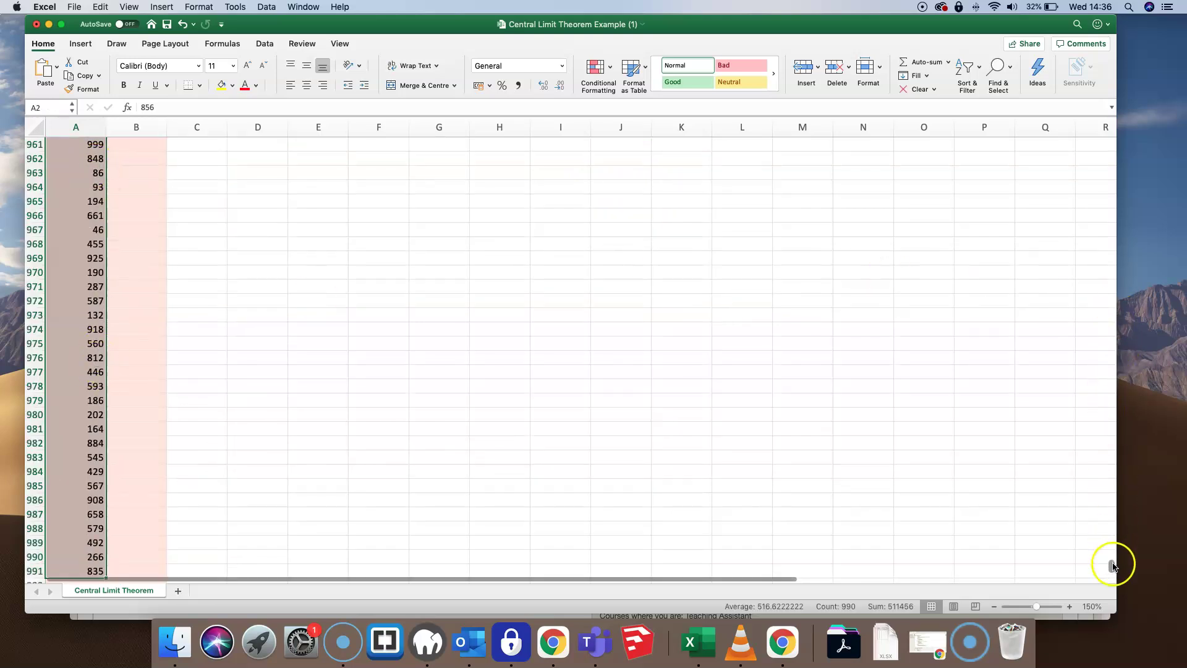
pyautogui.scroll(20, 1100, 283)
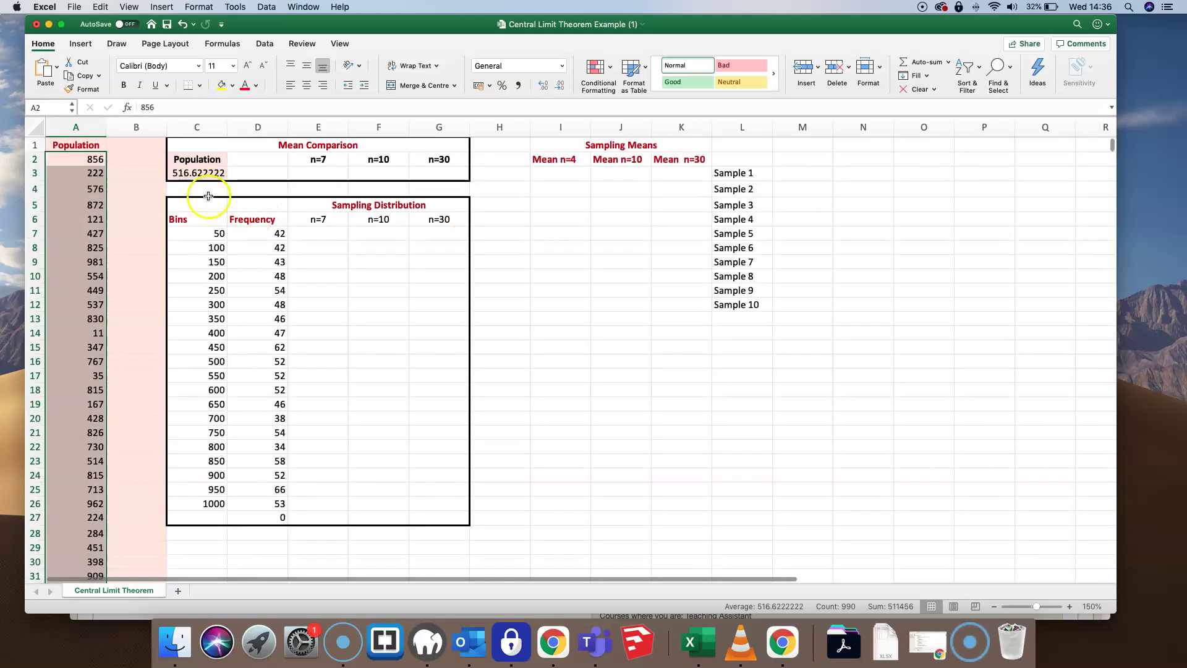
pyautogui.click(143, 162)
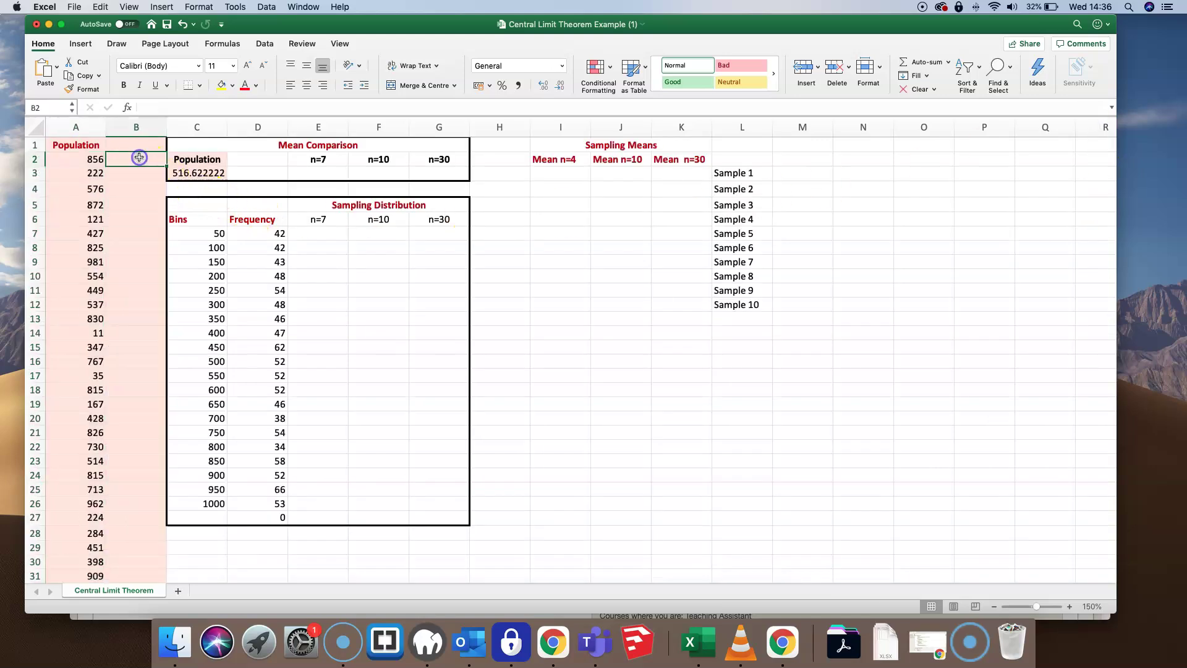
# Inspect the population mean formula in C3, the bin values in C7:C26 and the FREQUENCY formula in D7
pyautogui.click(207, 174)
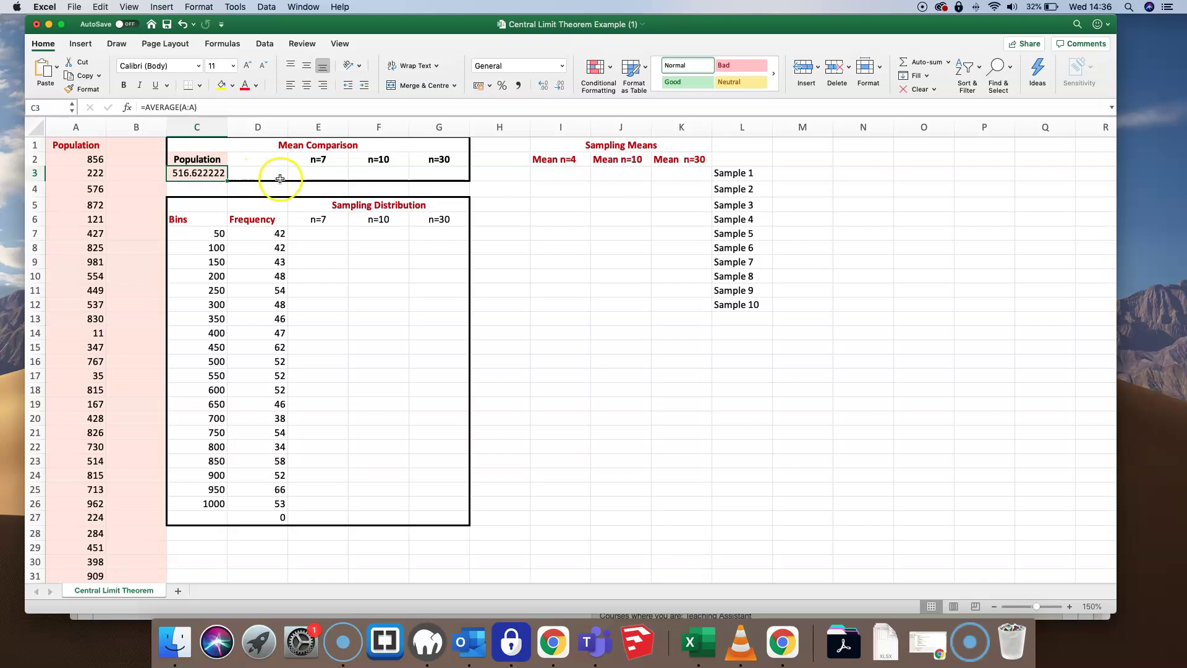
pyautogui.moveTo(210, 234); pyautogui.dragTo(206, 503)
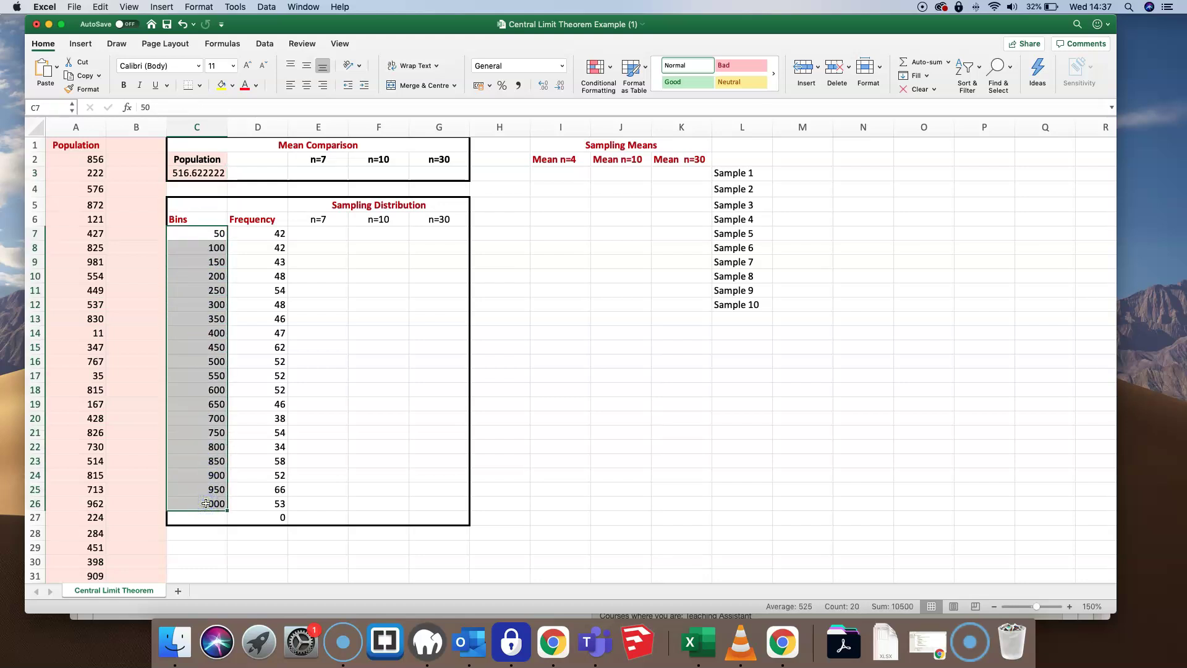
pyautogui.click(277, 233)
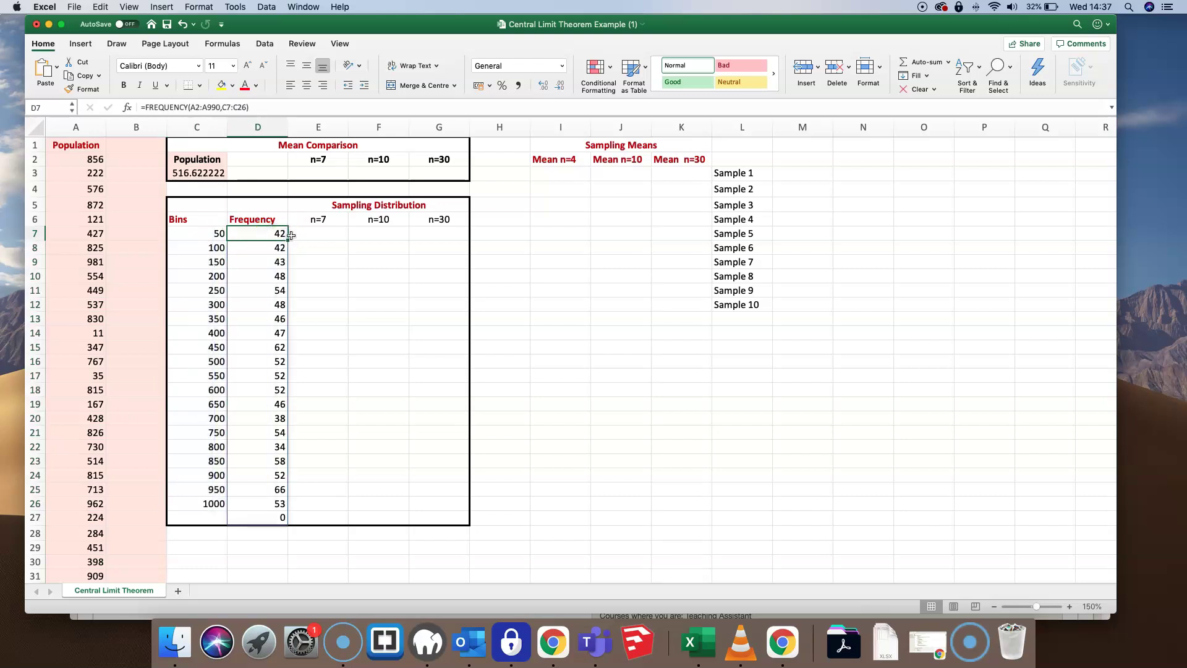
pyautogui.doubleClick(263, 234)
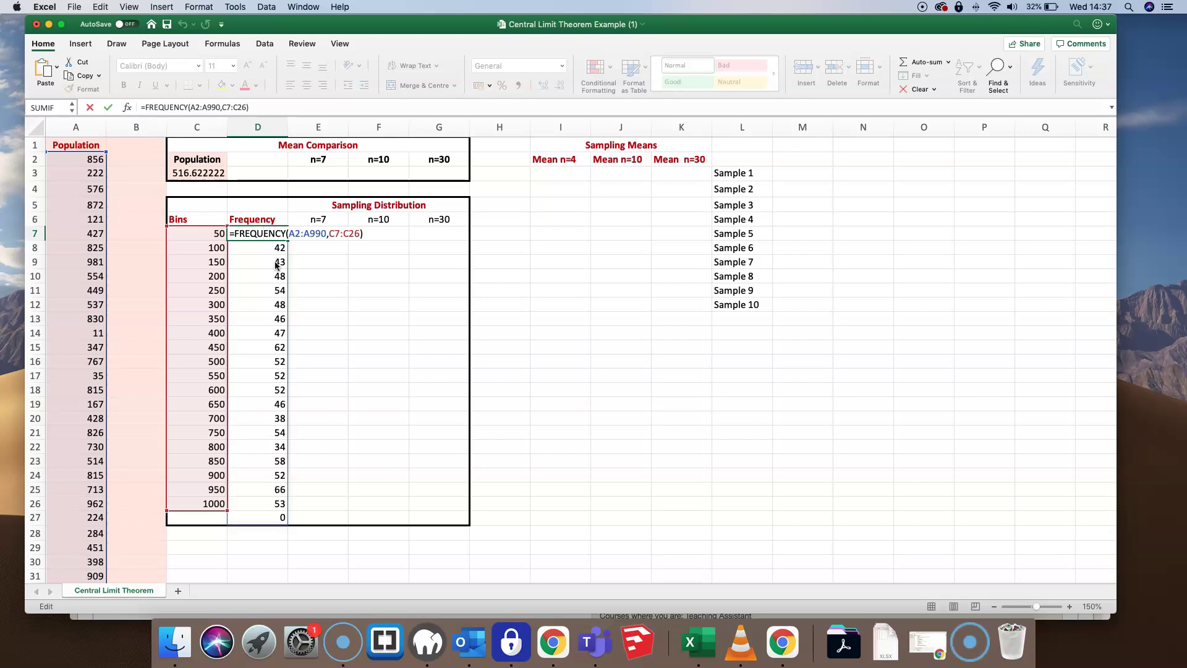
pyautogui.press('Return')
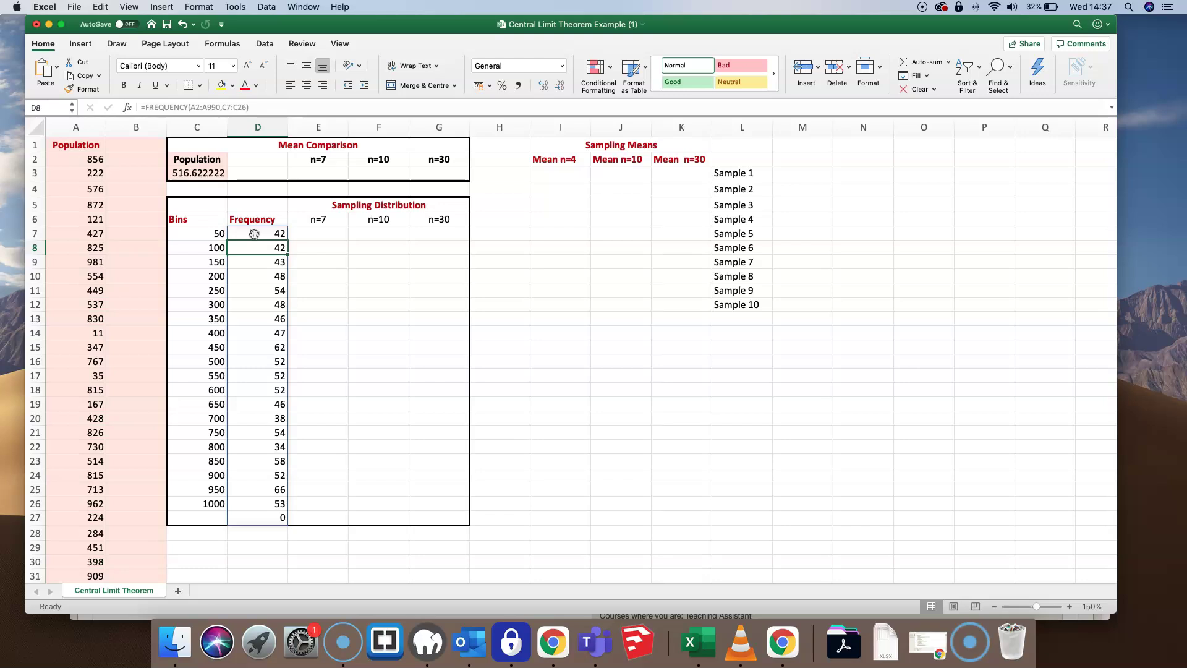
# Insert a clustered column chart of the bins and frequencies in C6:D26 and move it down toward the frequency table
pyautogui.moveTo(198, 220); pyautogui.dragTo(284, 504)
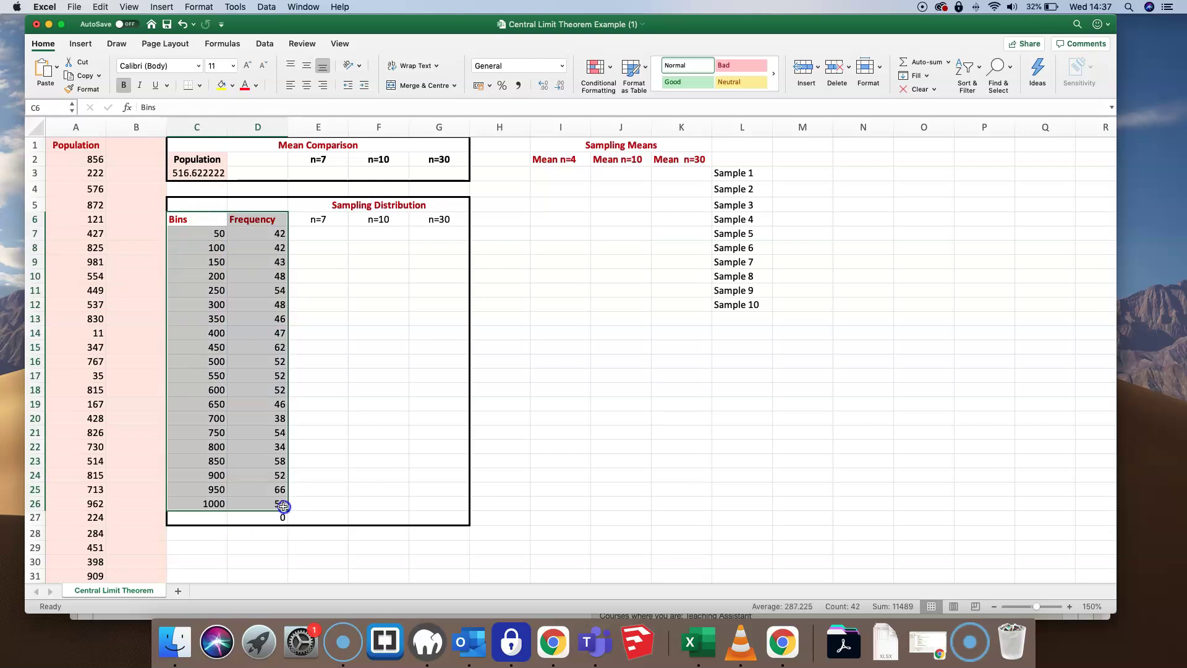
pyautogui.click(81, 43)
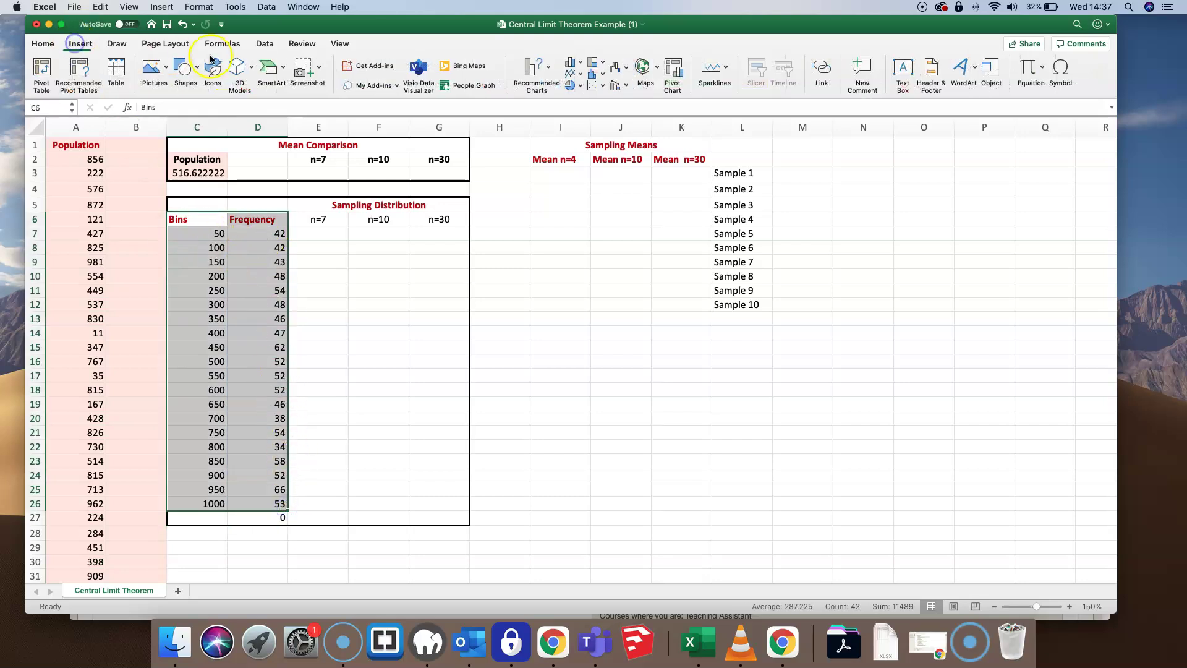
pyautogui.click(536, 68)
pyautogui.click(581, 303)
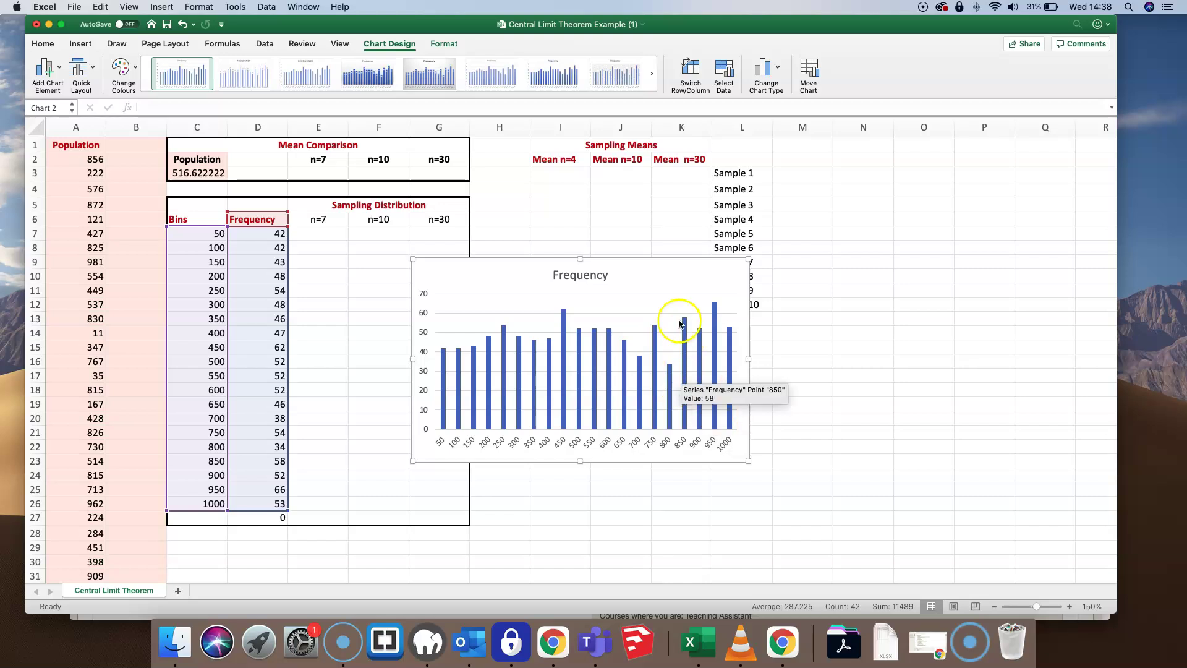
pyautogui.moveTo(621, 277); pyautogui.dragTo(402, 407)
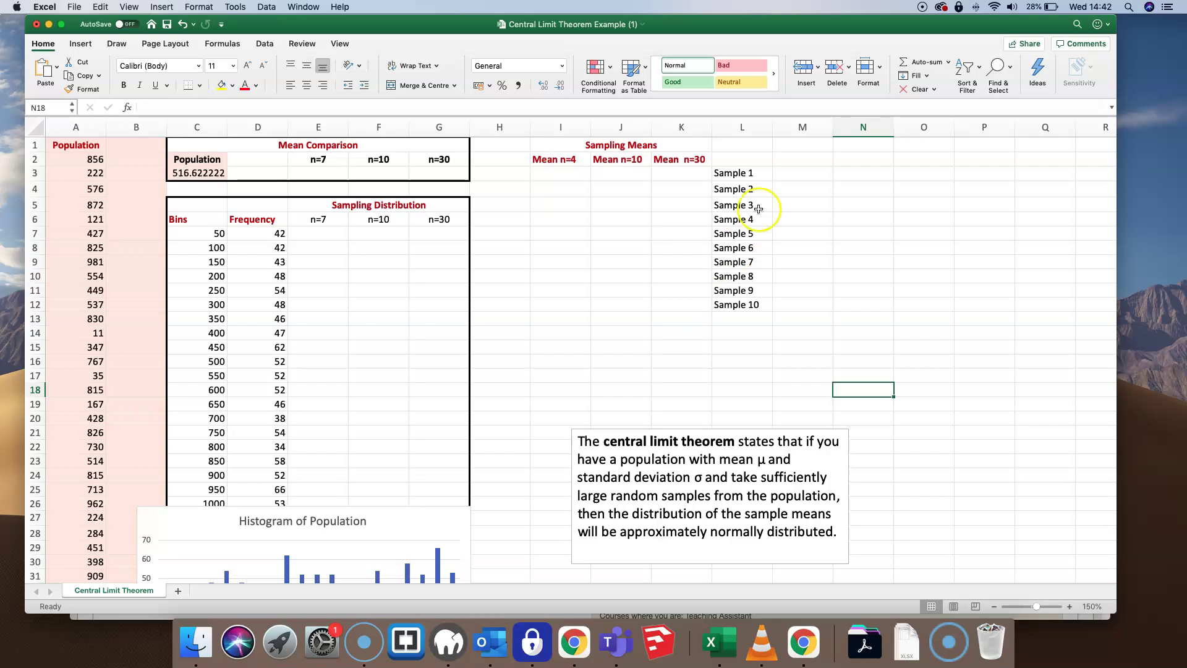
# Enter =INDEX(A2:A991, RANDBETWEEN(2, 991) in M3, beside Sample 1, to draw a random population value
pyautogui.click(789, 174)
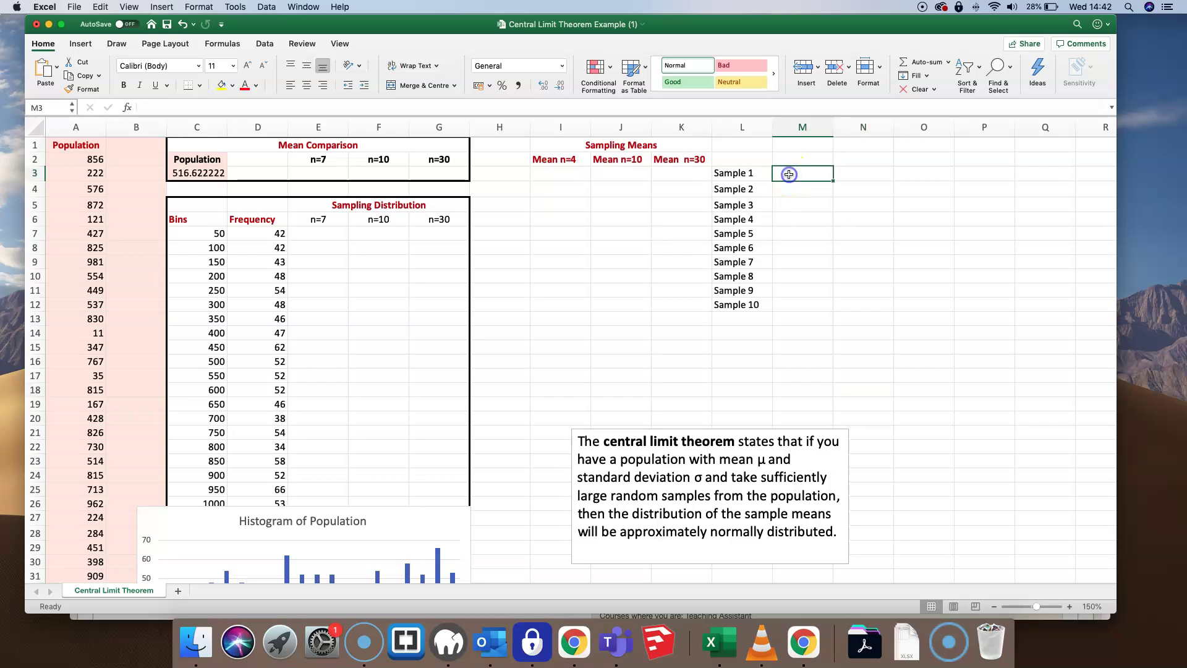
pyautogui.write('=INDEX(')
pyautogui.click(76, 159)
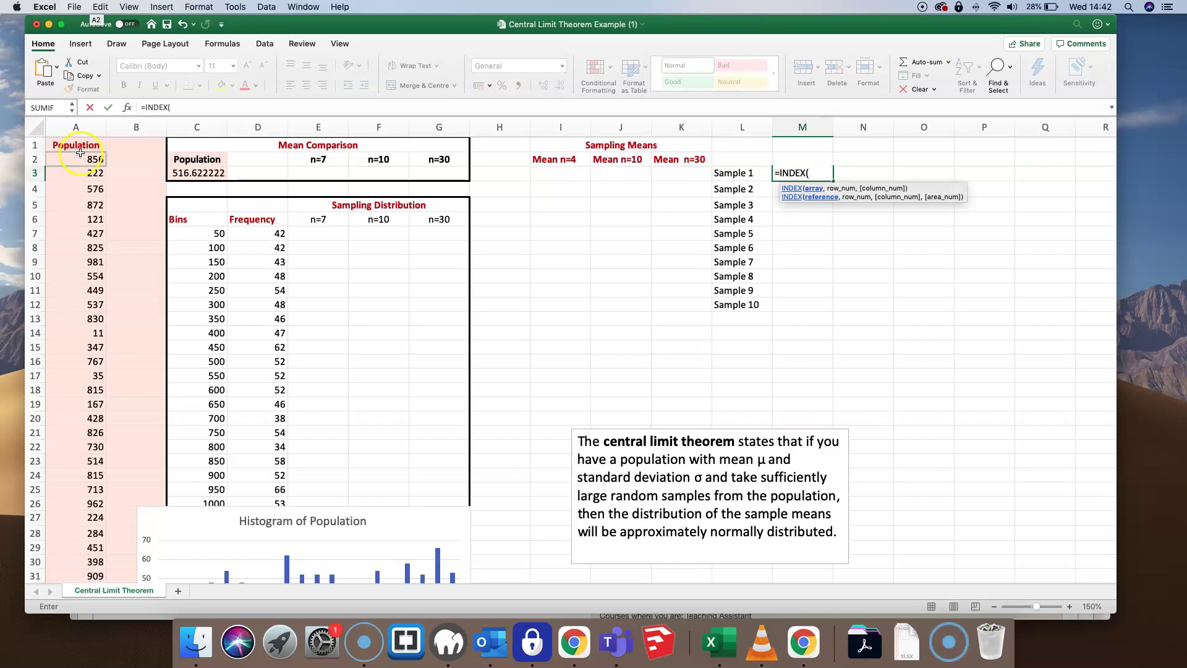
pyautogui.hotkey('ctrl', 'shift', 'Down')
pyautogui.write(', RANDBETWEEN(2, 991)')
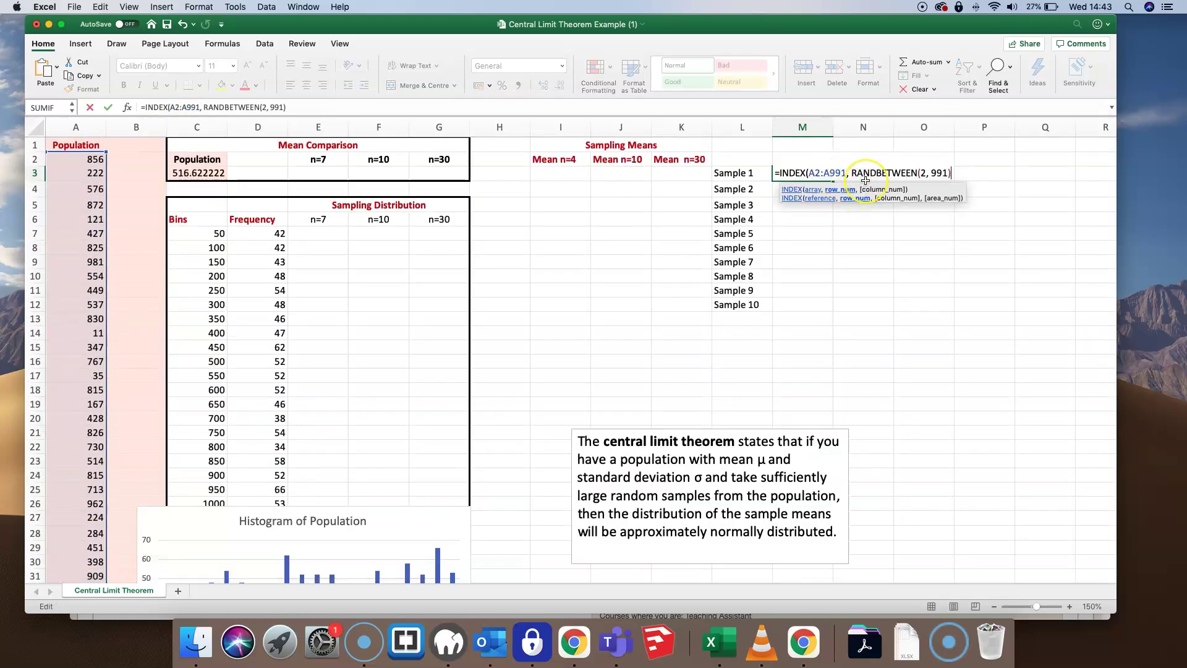
# Make the M3 formula's population range absolute as $A$2:$A$991, close the formula and fill it across M3:P12
pyautogui.doubleClick(826, 172)
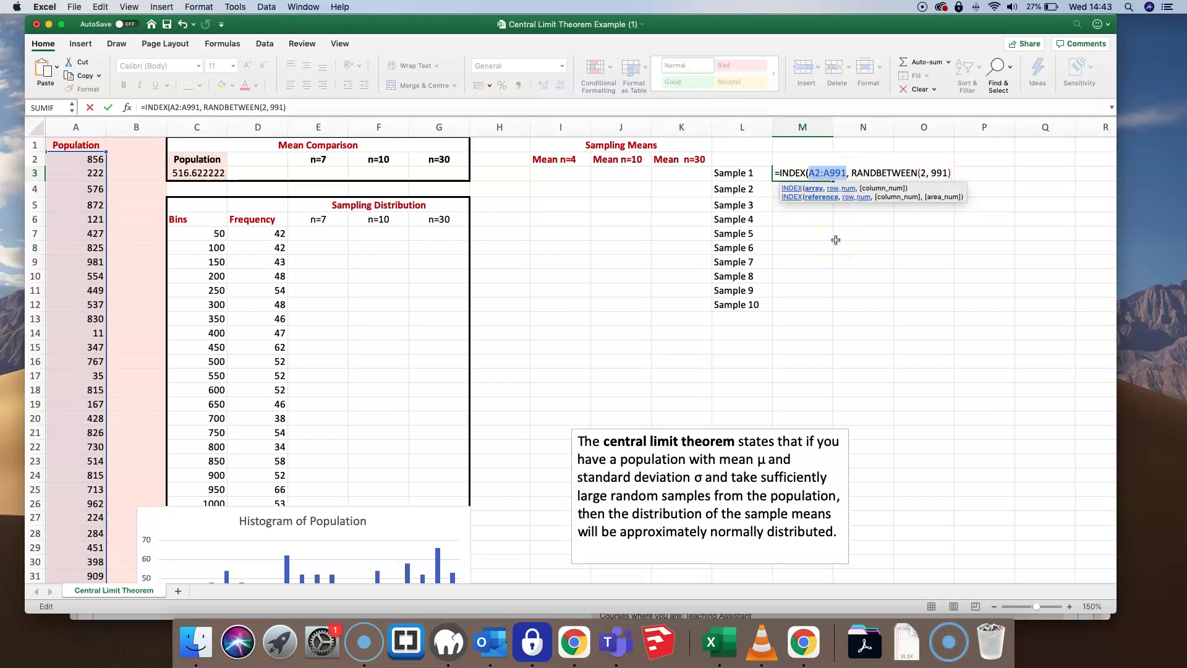
pyautogui.press('F4')
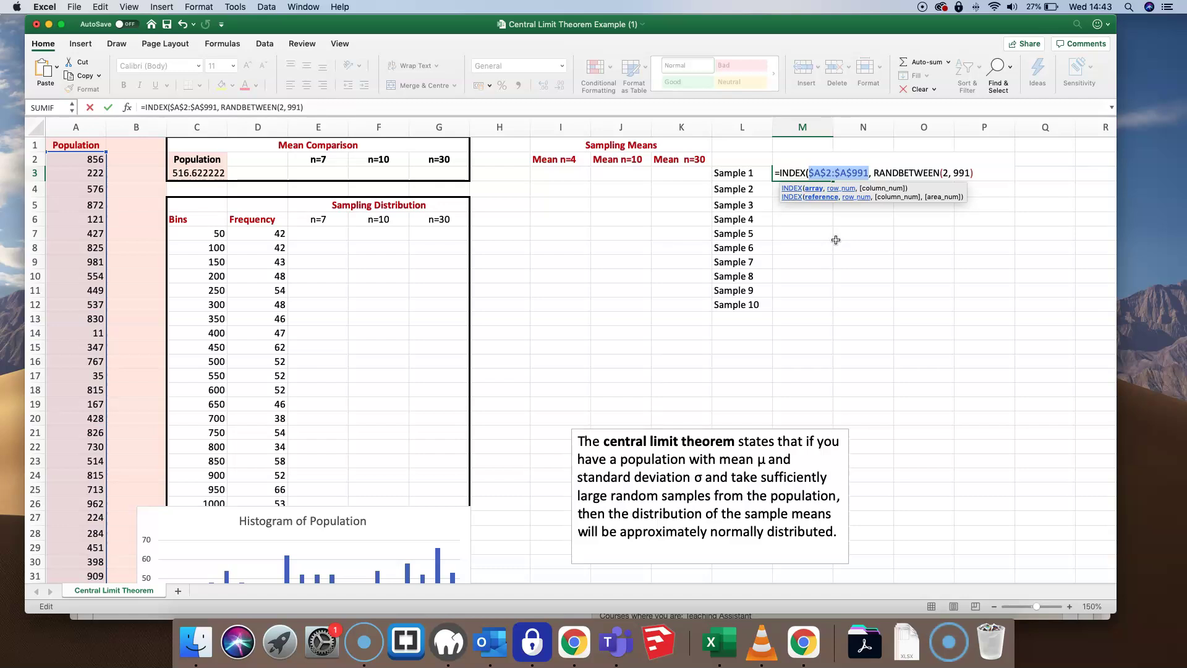
pyautogui.click(988, 203)
pyautogui.write(')')
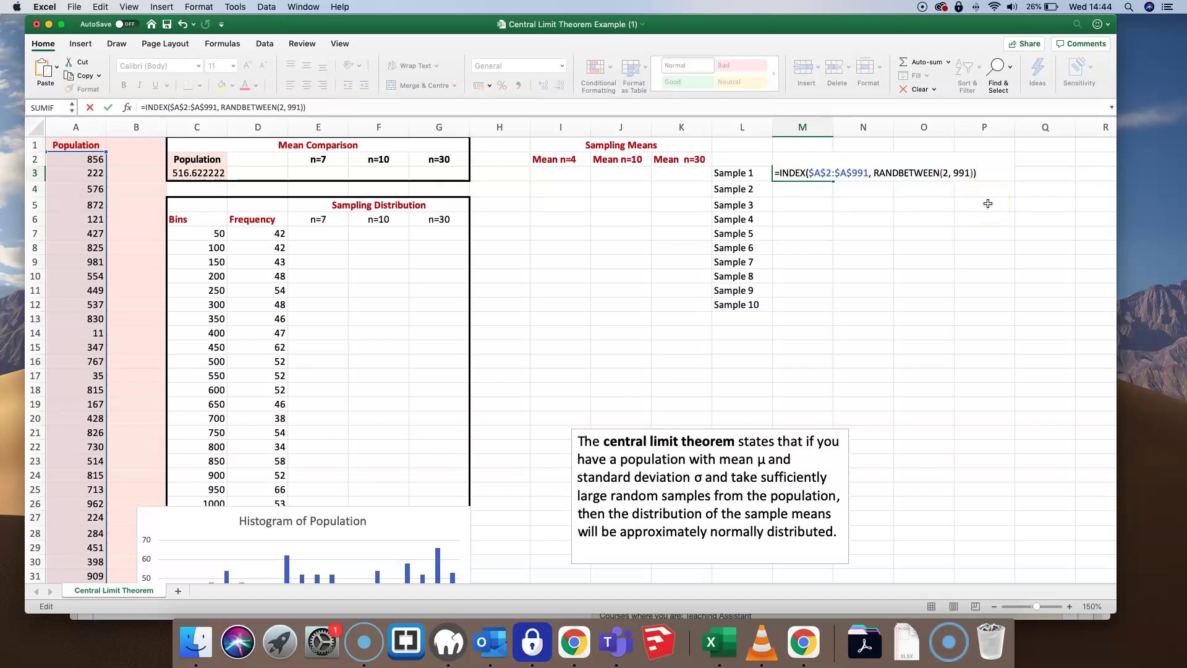
pyautogui.press('Return')
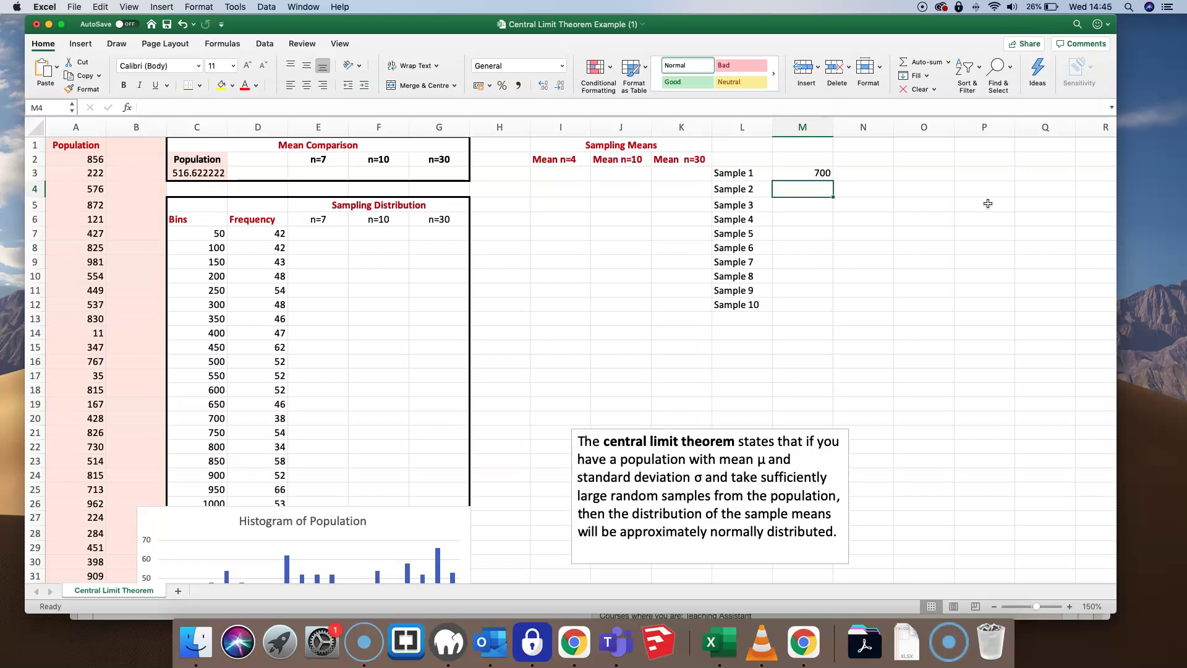
pyautogui.click(822, 174)
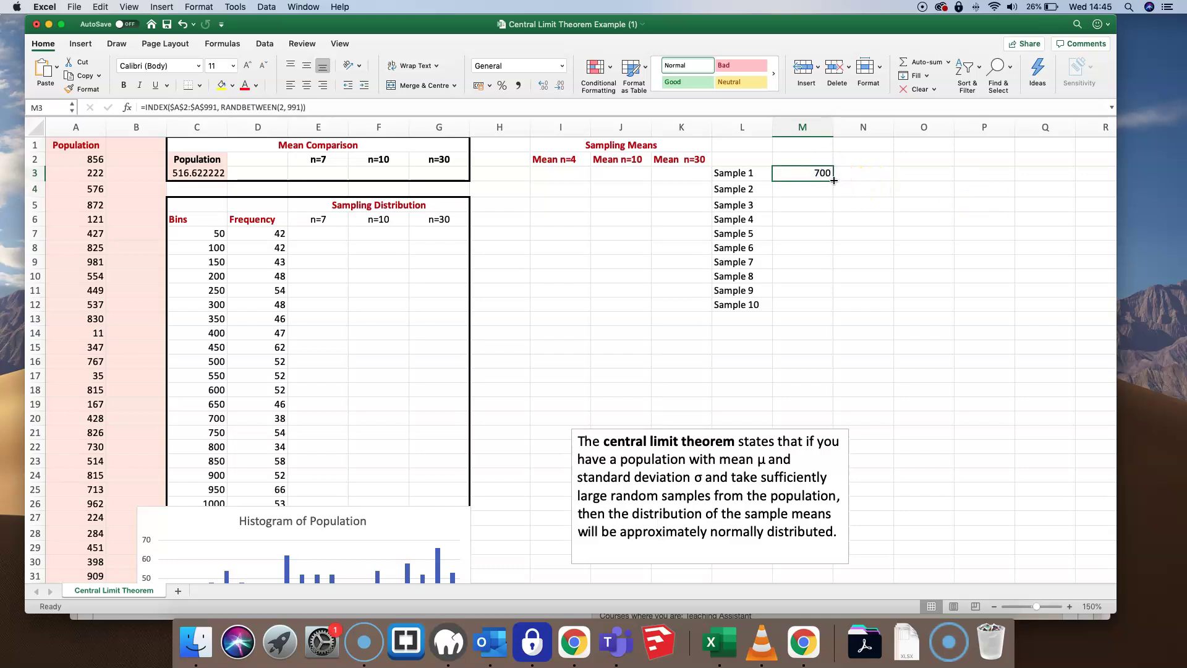
pyautogui.moveTo(834, 180); pyautogui.dragTo(1003, 311)
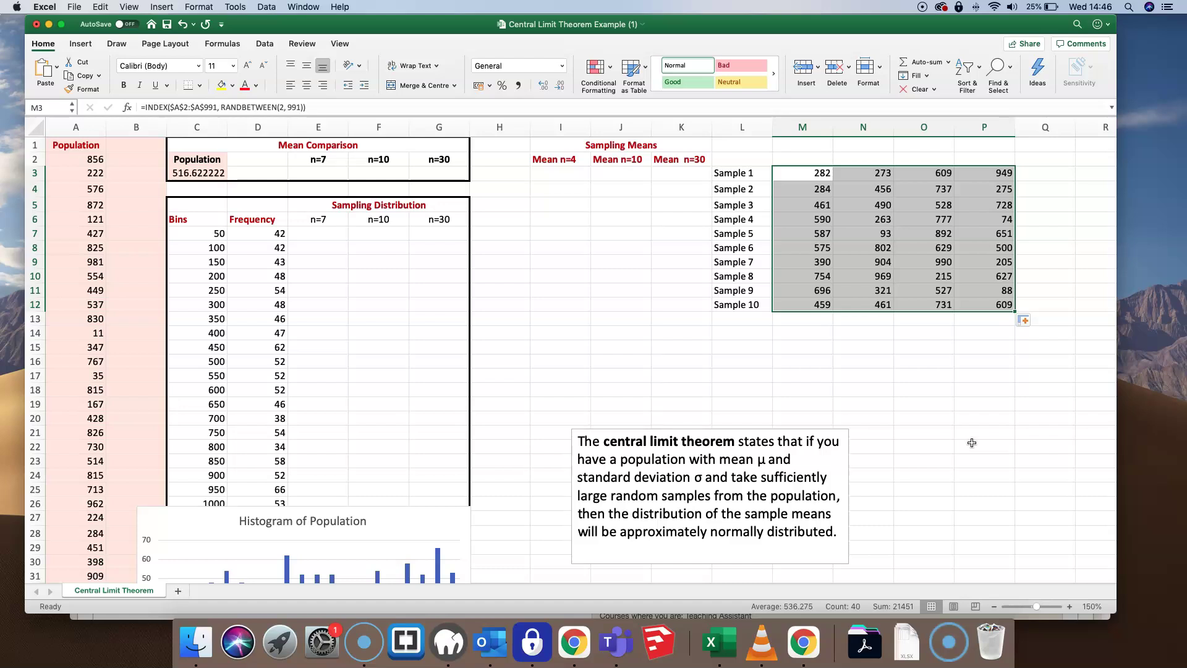
# Calculate the Sample 1 mean in I3 with =AVERAGE(M3:P3) and fill the formula down to I12
pyautogui.click(562, 174)
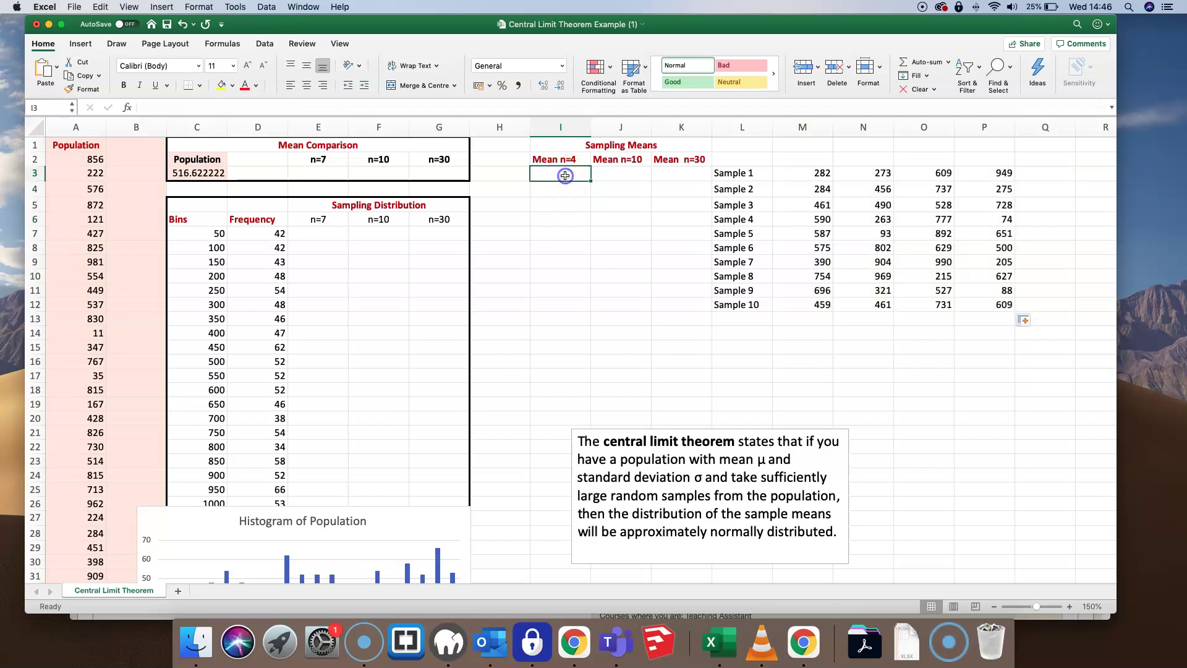
pyautogui.write('=AVFE')
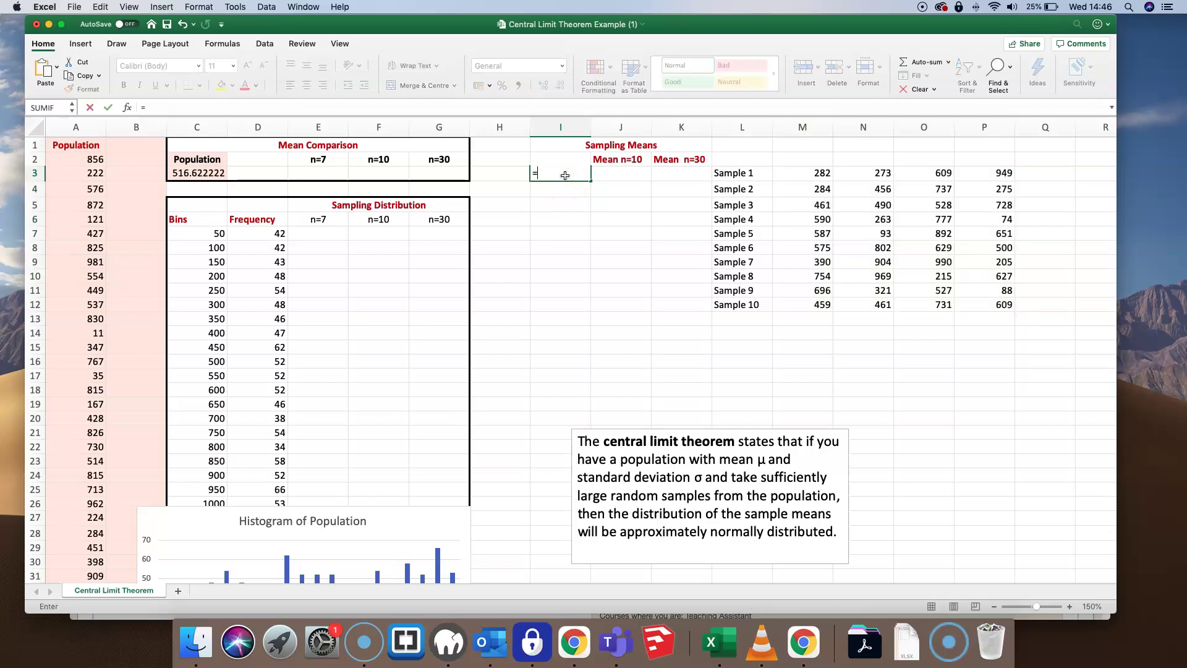
pyautogui.press('BackSpace')
pyautogui.press('BackSpace')
pyautogui.write('ERAGE(')
pyautogui.moveTo(802, 173); pyautogui.dragTo(1008, 171)
pyautogui.write(')')
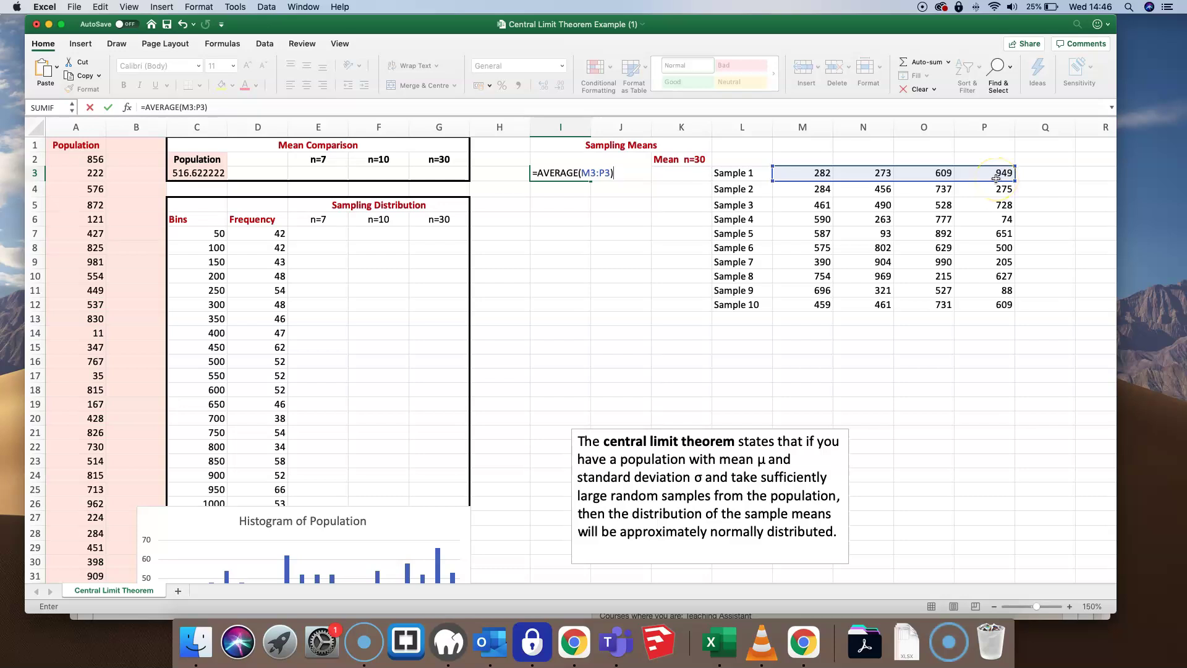
pyautogui.press('Return')
pyautogui.moveTo(590, 180); pyautogui.dragTo(590, 309)
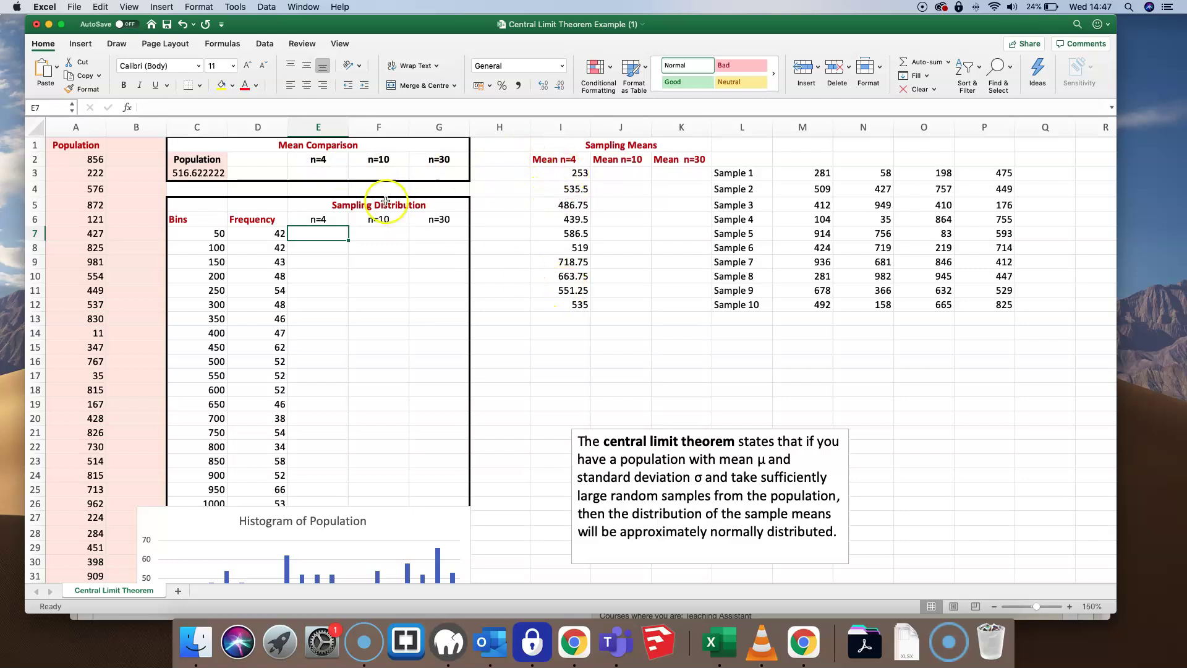
# Calculate the n=4 mean of the sample means in E3 with =AVERAGE(I3:I12)
pyautogui.click(325, 171)
pyautogui.write('=AVERAGE(')
pyautogui.moveTo(561, 172); pyautogui.dragTo(572, 304)
pyautogui.write(')')
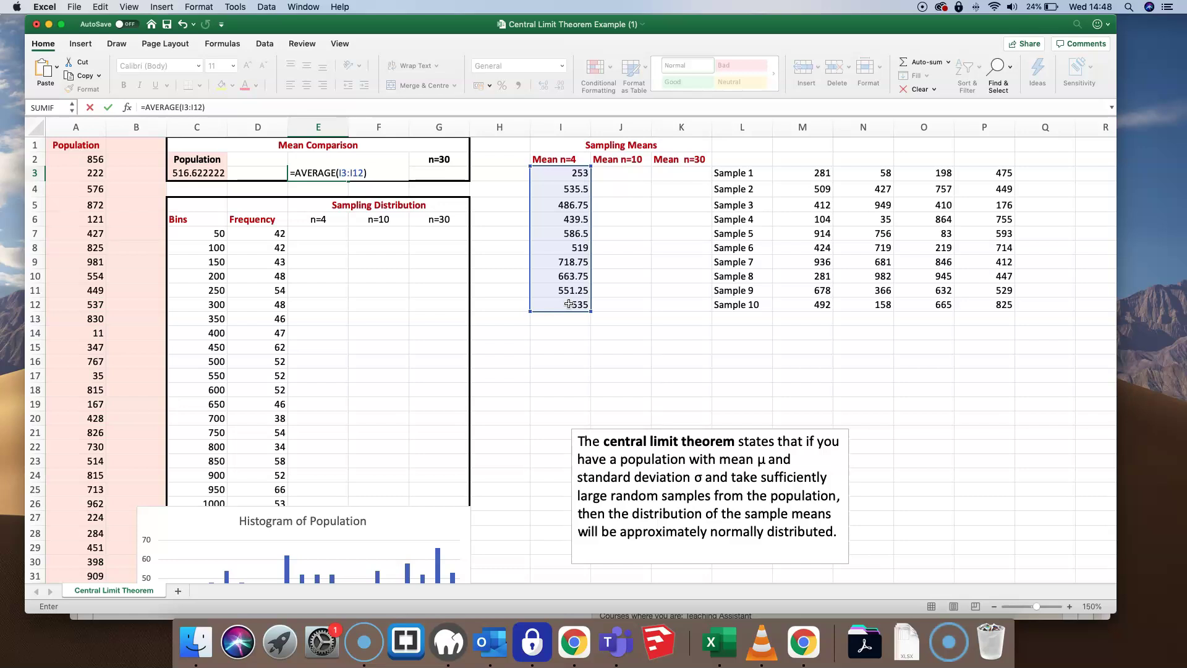
pyautogui.press('Return')
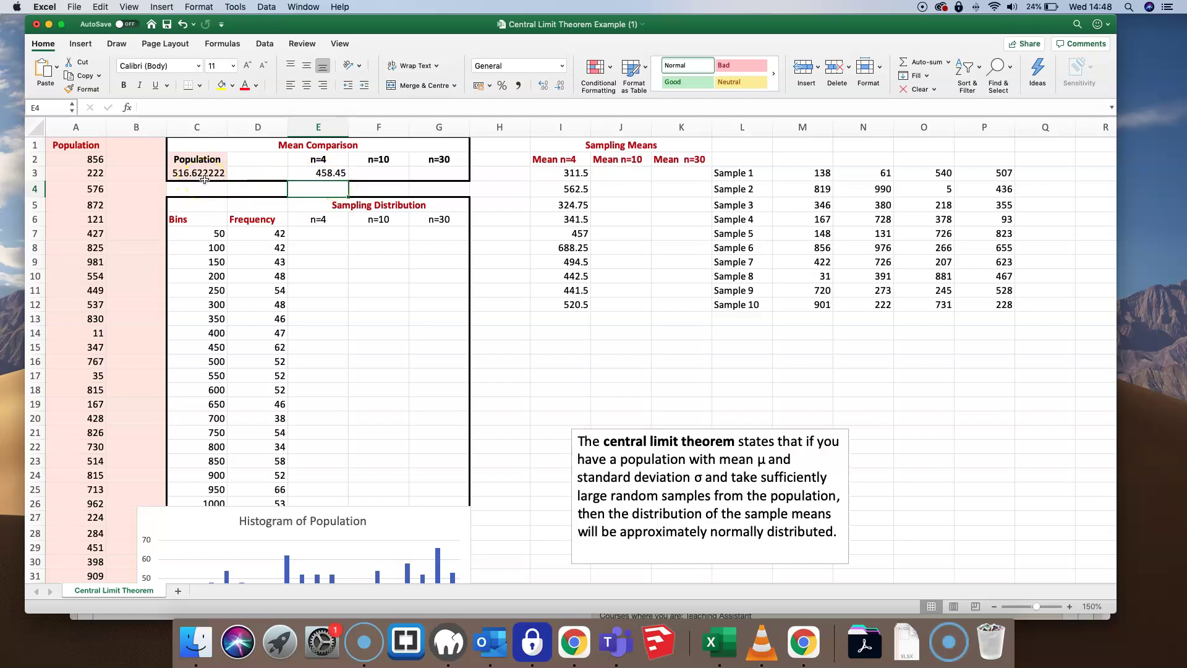
# Re-enter the unchanged I4 formula repeatedly to redraw the random samples and compare the n=4 mean with the population mean
pyautogui.doubleClick(581, 189)
pyautogui.press('Return')
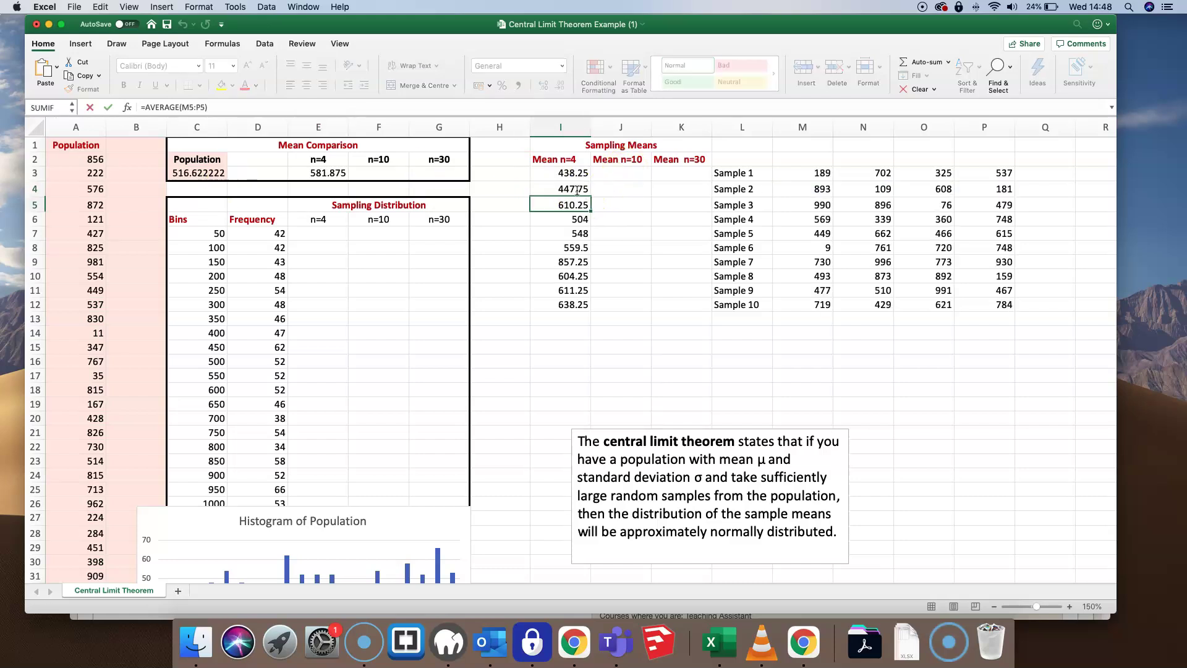
pyautogui.doubleClick(577, 189)
pyautogui.press('Return')
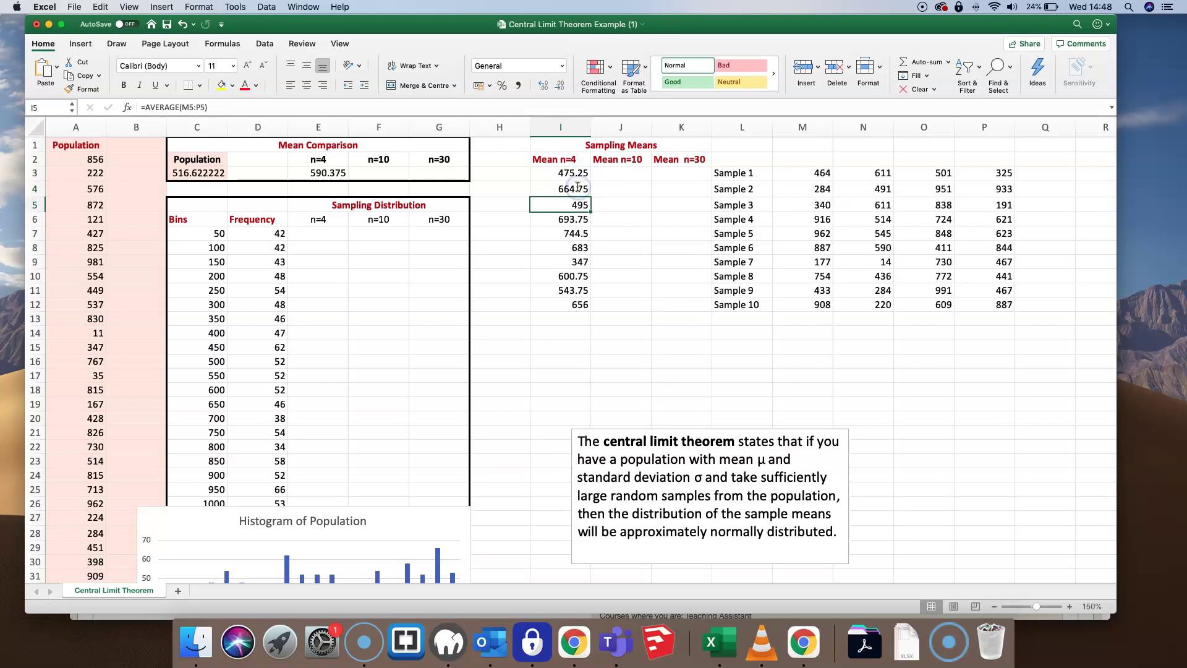
pyautogui.doubleClick(577, 188)
pyautogui.press('Return')
pyautogui.doubleClick(577, 188)
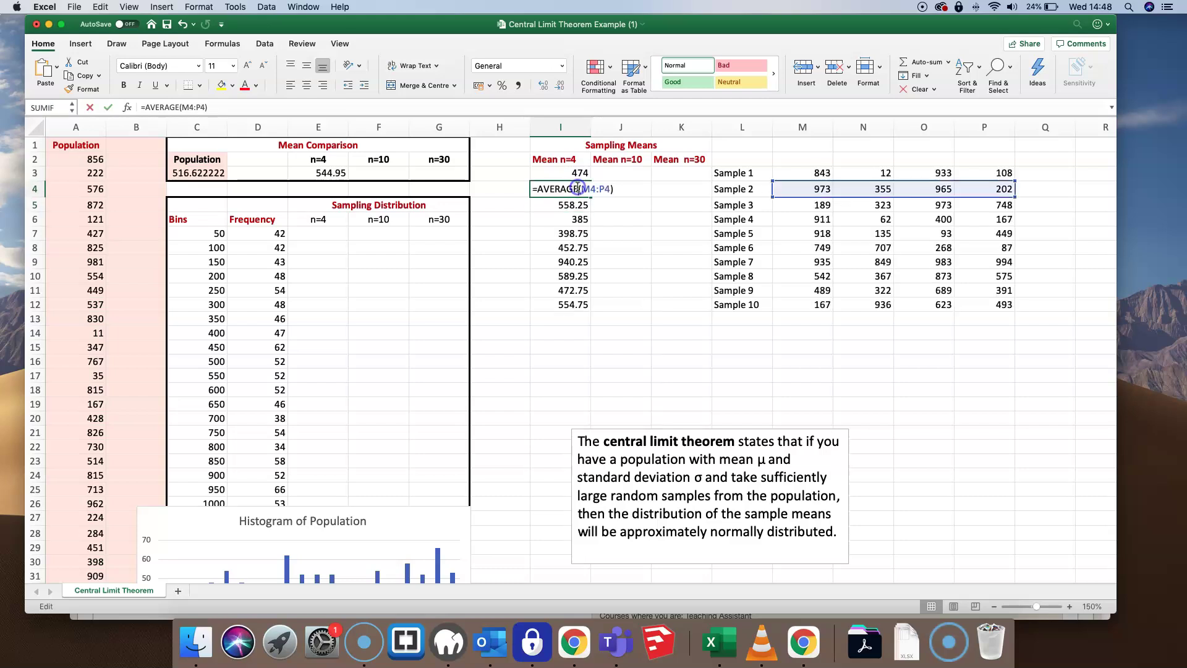
pyautogui.press('Return')
pyautogui.doubleClick(577, 188)
pyautogui.press('Return')
pyautogui.doubleClick(577, 188)
pyautogui.press('Return')
pyautogui.doubleClick(578, 188)
pyautogui.press('Return')
pyautogui.doubleClick(577, 188)
pyautogui.press('Return')
pyautogui.doubleClick(578, 189)
pyautogui.press('Return')
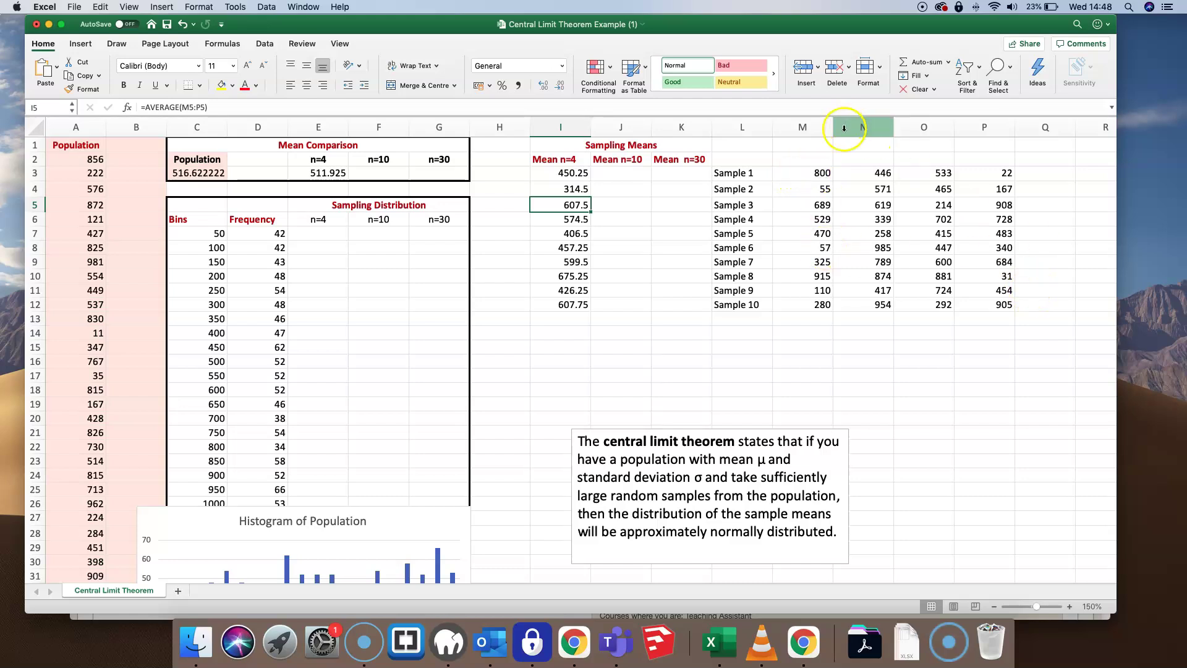
# Narrow columns M to P together so that they closely fit the sample values
pyautogui.moveTo(804, 127); pyautogui.dragTo(994, 127)
pyautogui.moveTo(833, 127); pyautogui.dragTo(806, 130)
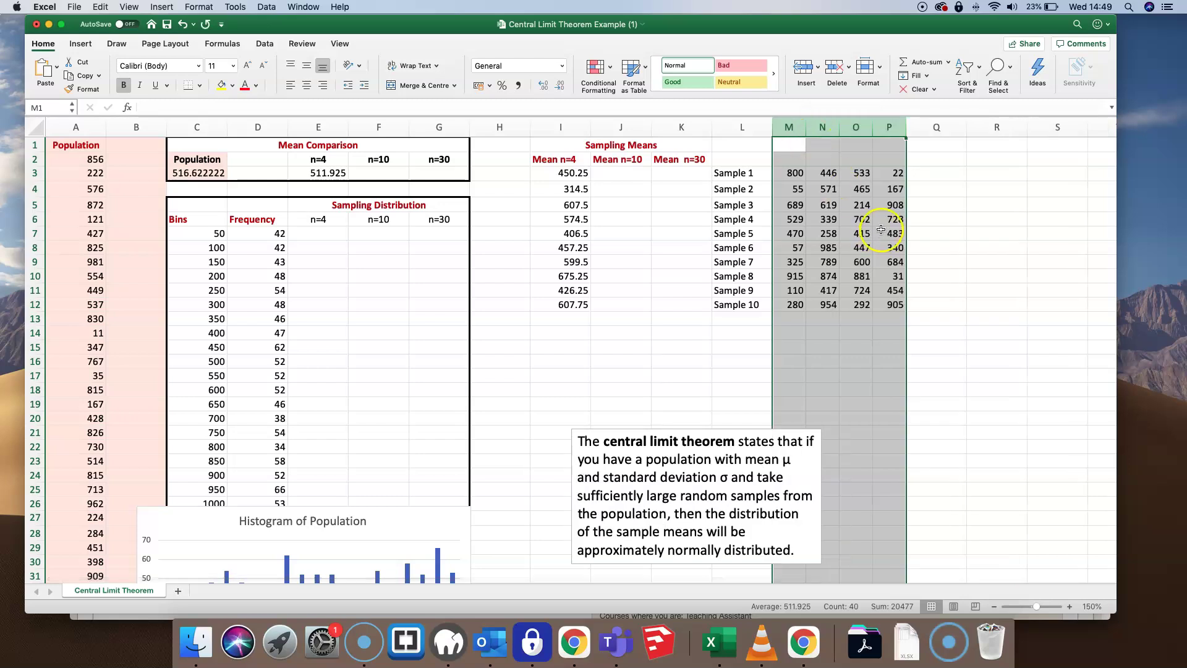
# Extend the Sample 1 random-draw formula across M3:AP3 for 30 values and fill it down to row 12
pyautogui.click(898, 179)
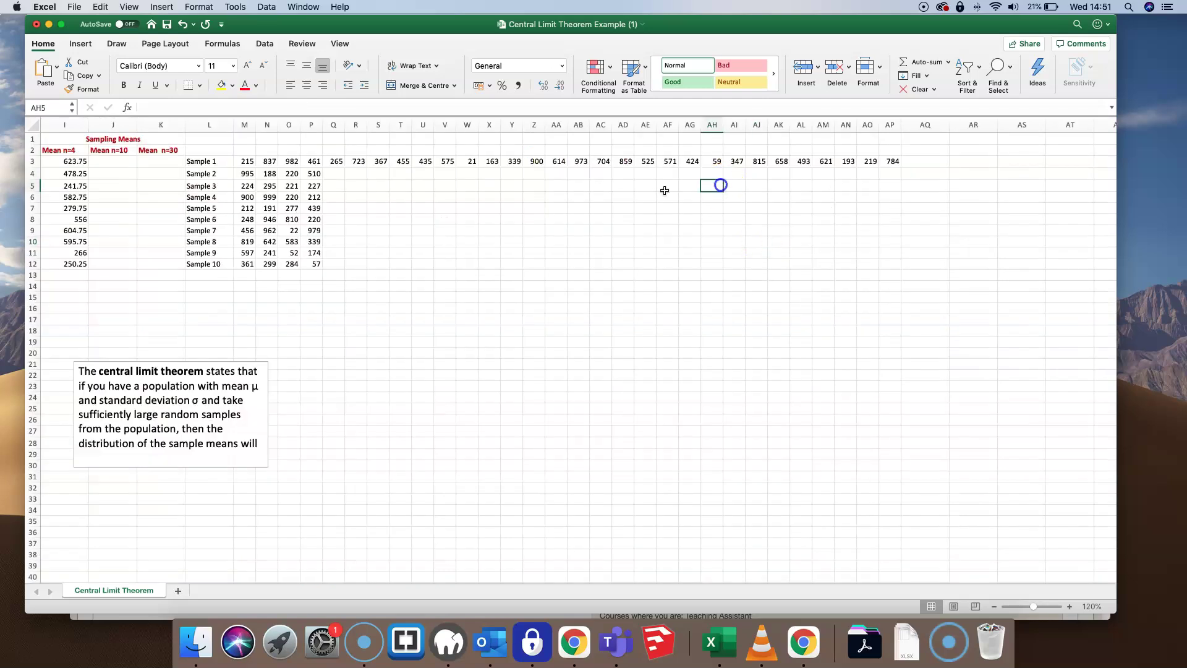
pyautogui.click(712, 185)
pyautogui.moveTo(247, 162); pyautogui.dragTo(907, 268)
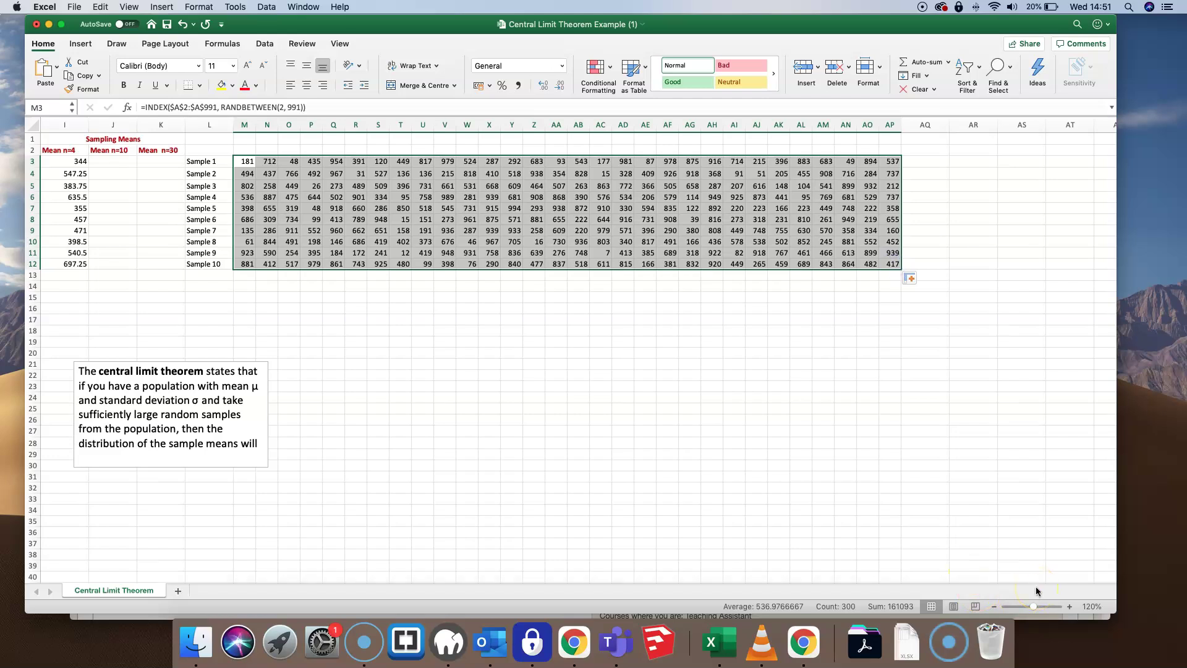
# Calculate the Sample 1 n=10 mean in J3 with =AVERAGE(M3:V3) and fill the formula down to J12
pyautogui.click(1010, 607)
pyautogui.click(1069, 606)
pyautogui.click(1069, 606)
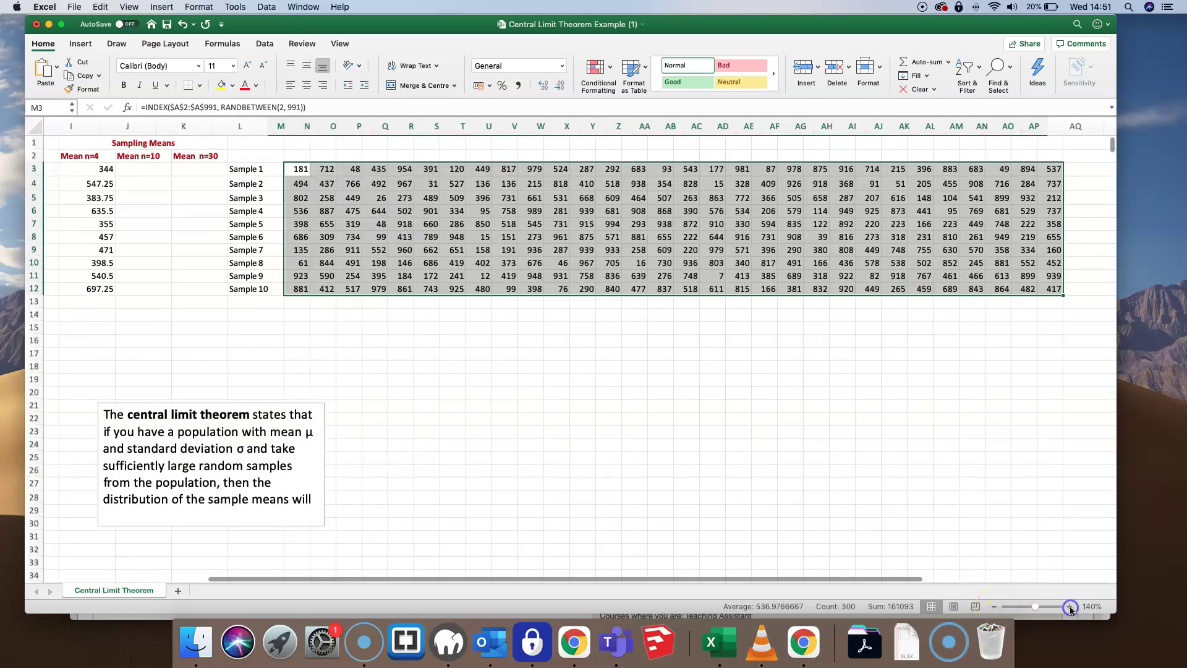
pyautogui.click(1069, 606)
pyautogui.click(1069, 606)
pyautogui.click(1070, 606)
pyautogui.moveTo(896, 578); pyautogui.dragTo(731, 569)
pyautogui.click(917, 586)
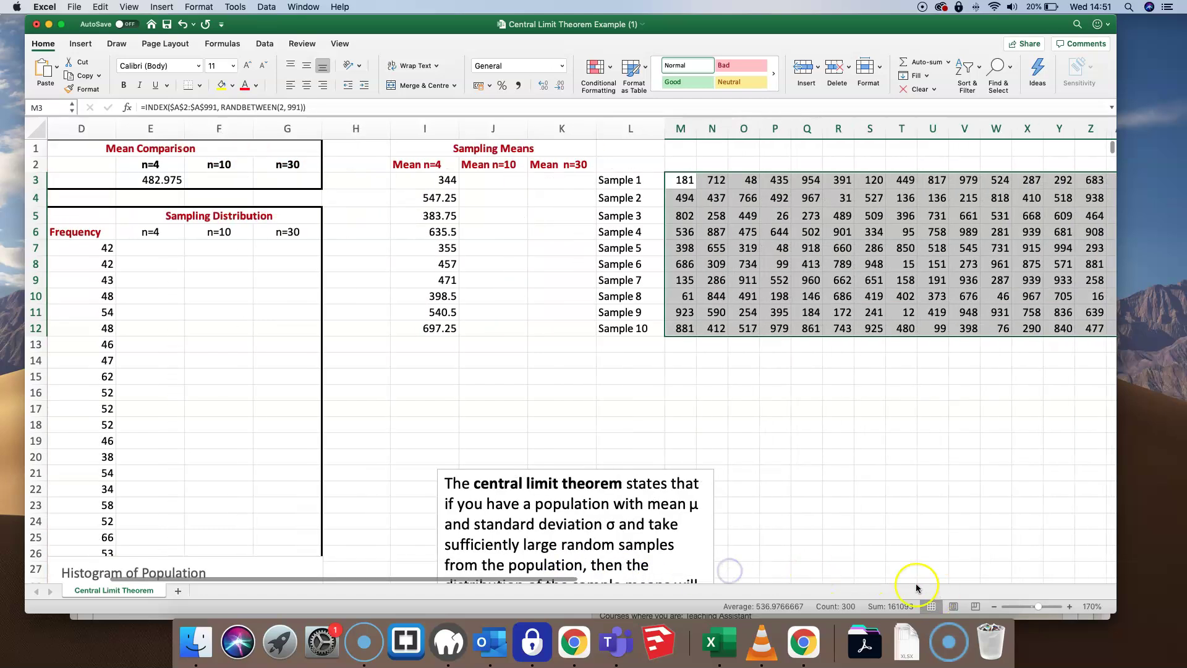
pyautogui.click(513, 182)
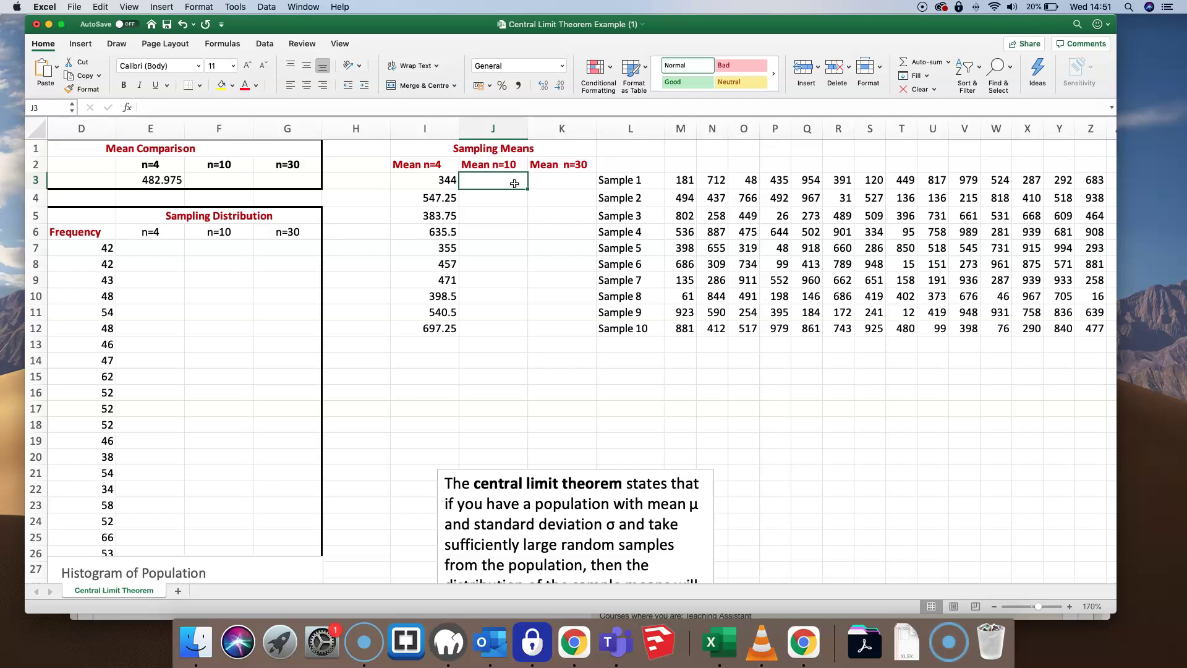
pyautogui.write('=AVERAGE(')
pyautogui.click(688, 181)
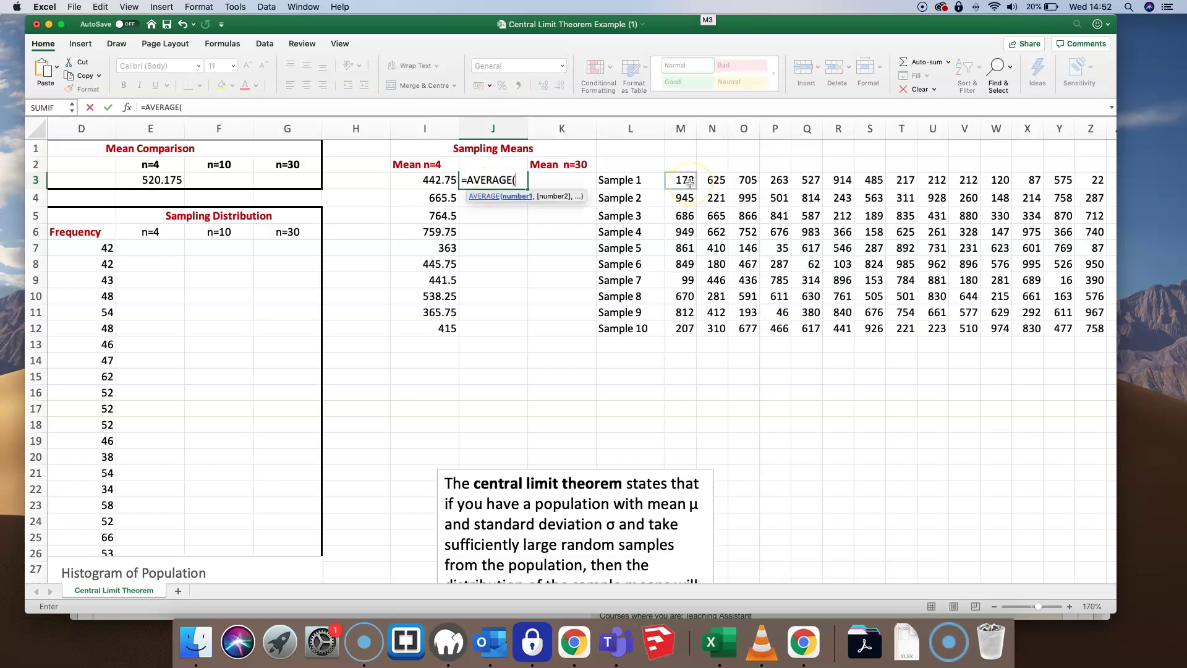
pyautogui.click(689, 180)
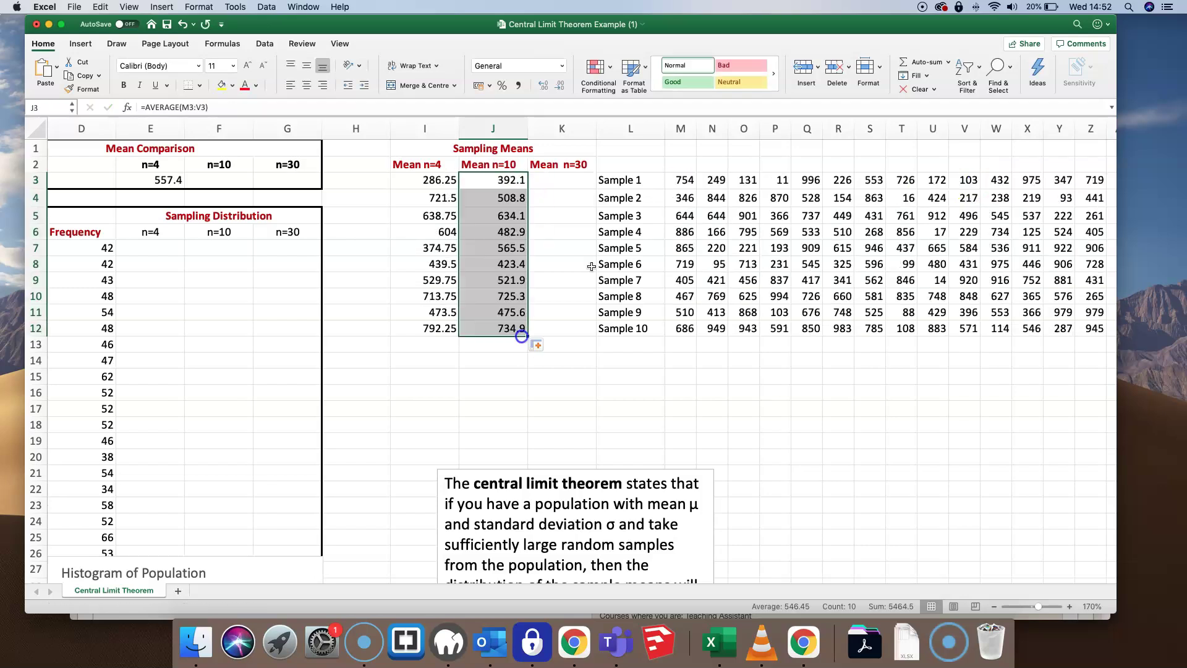
# Calculate the n=30 mean of each sample in K3:K12 and show all sampling means with one decimal place
pyautogui.click(559, 180)
pyautogui.click(679, 181)
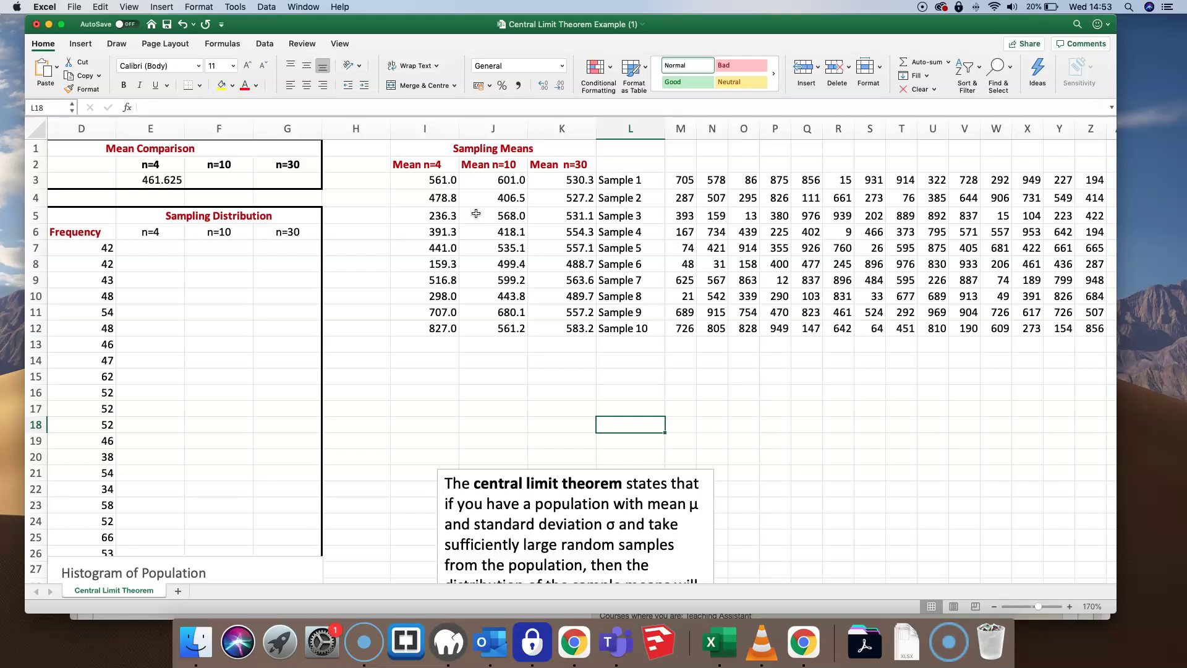
# Calculate the n=10 mean of the sample means in F3 with =AVERAGE(J3:J12) and the n=30 mean in G3 from K3:K12
pyautogui.click(210, 184)
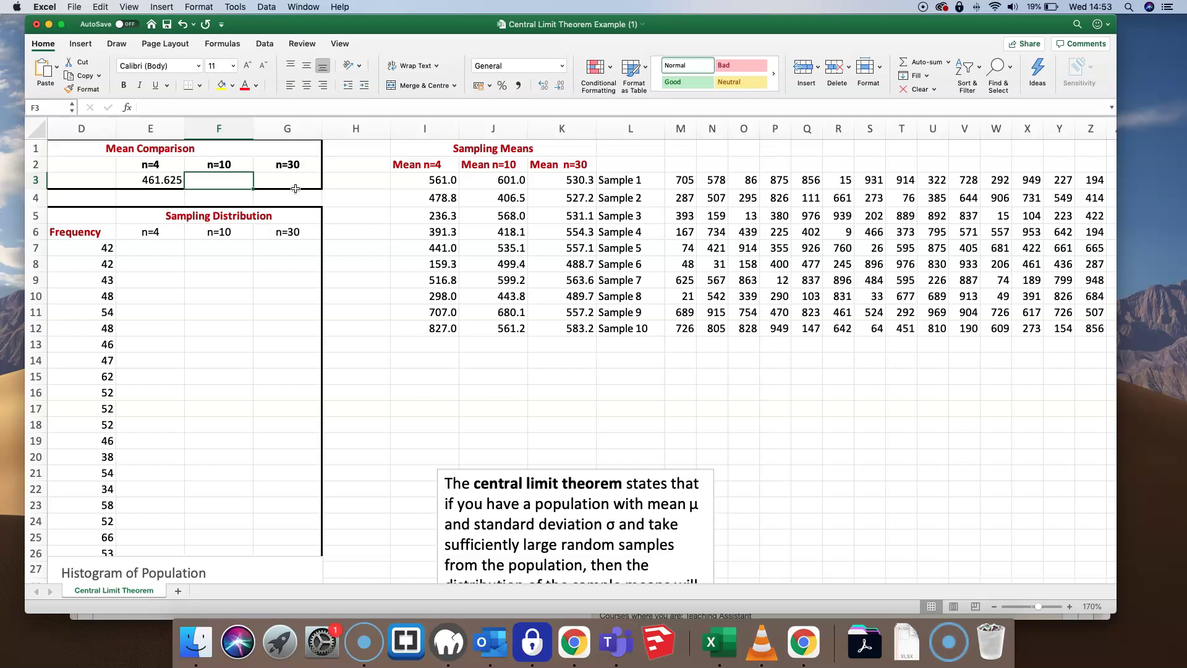
pyautogui.write('=AVERAGE(')
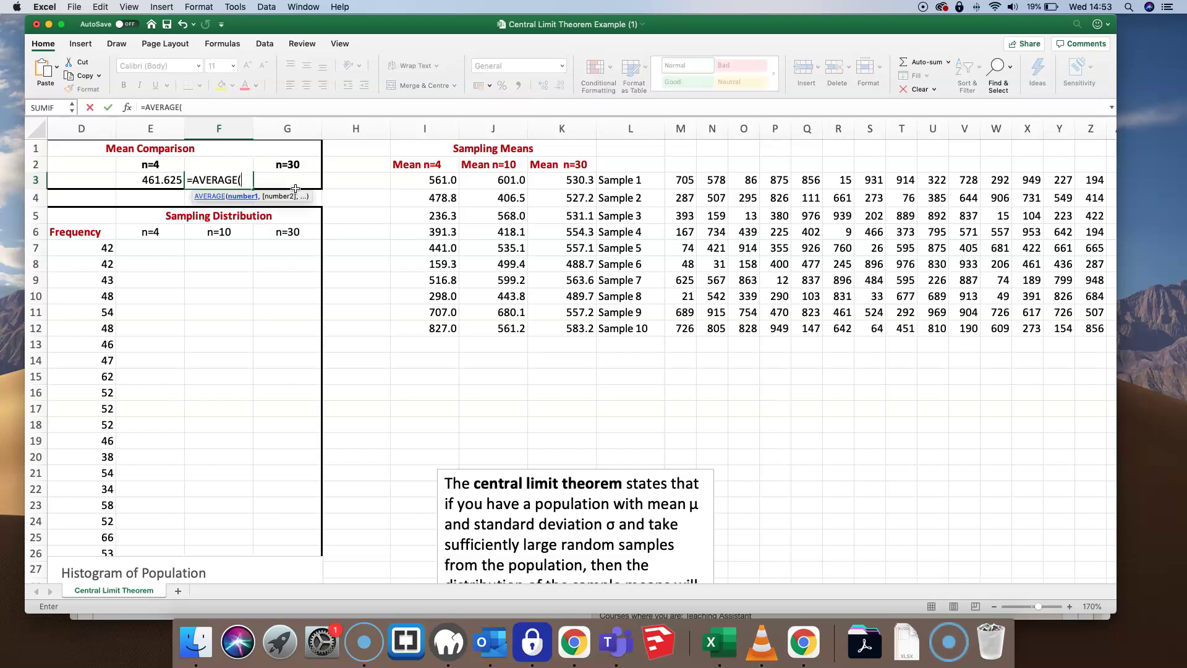
pyautogui.moveTo(507, 180); pyautogui.dragTo(508, 335)
pyautogui.write(')')
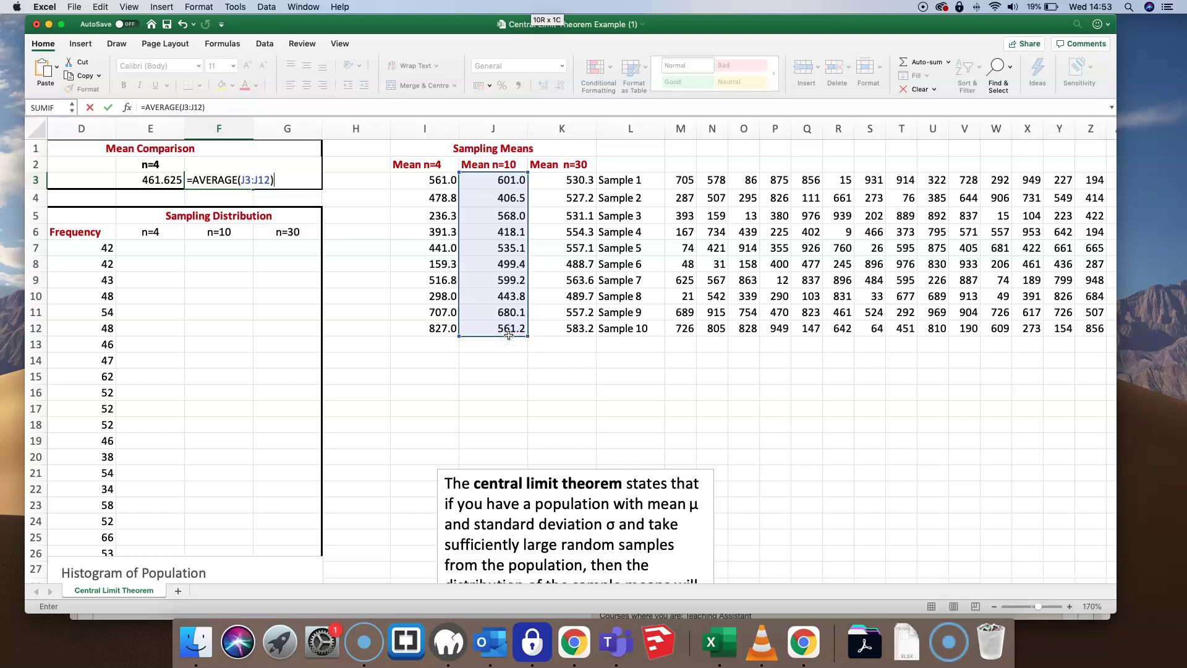
pyautogui.press('Tab')
pyautogui.write('=AVERAGE(')
pyautogui.moveTo(563, 180); pyautogui.dragTo(579, 329)
pyautogui.press('Tab')
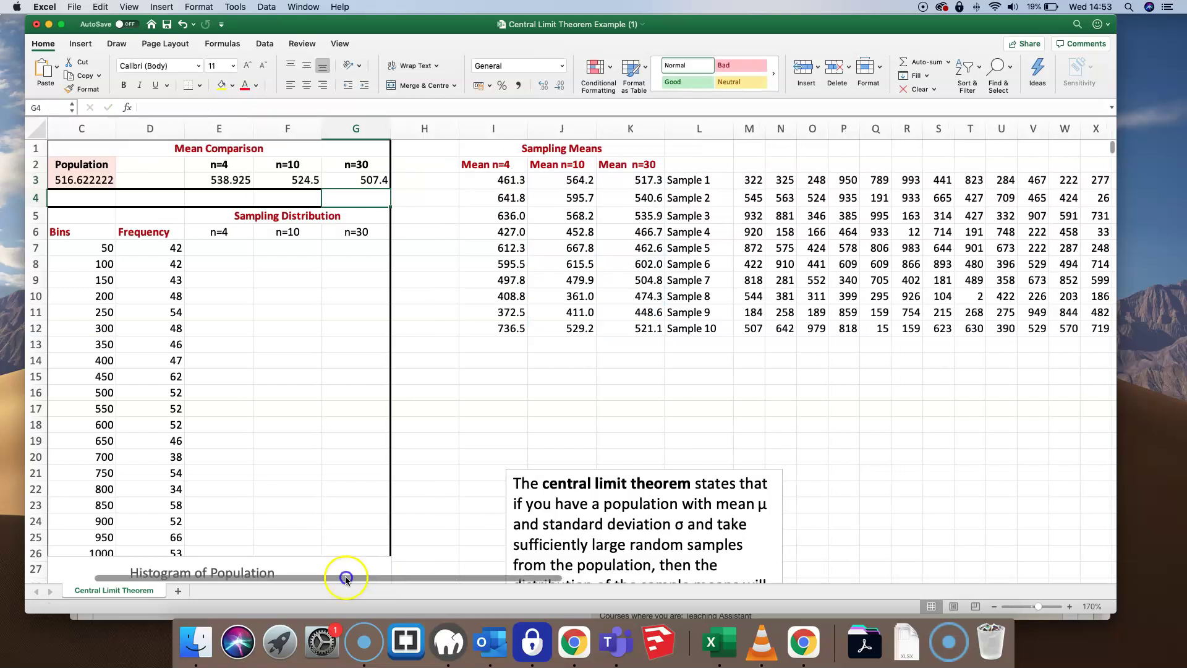
# Re-enter the unchanged J6 formula repeatedly to redraw the samples and compare the n=4, n=10 and n=30 means with the population mean
pyautogui.click(370, 181)
pyautogui.click(242, 181)
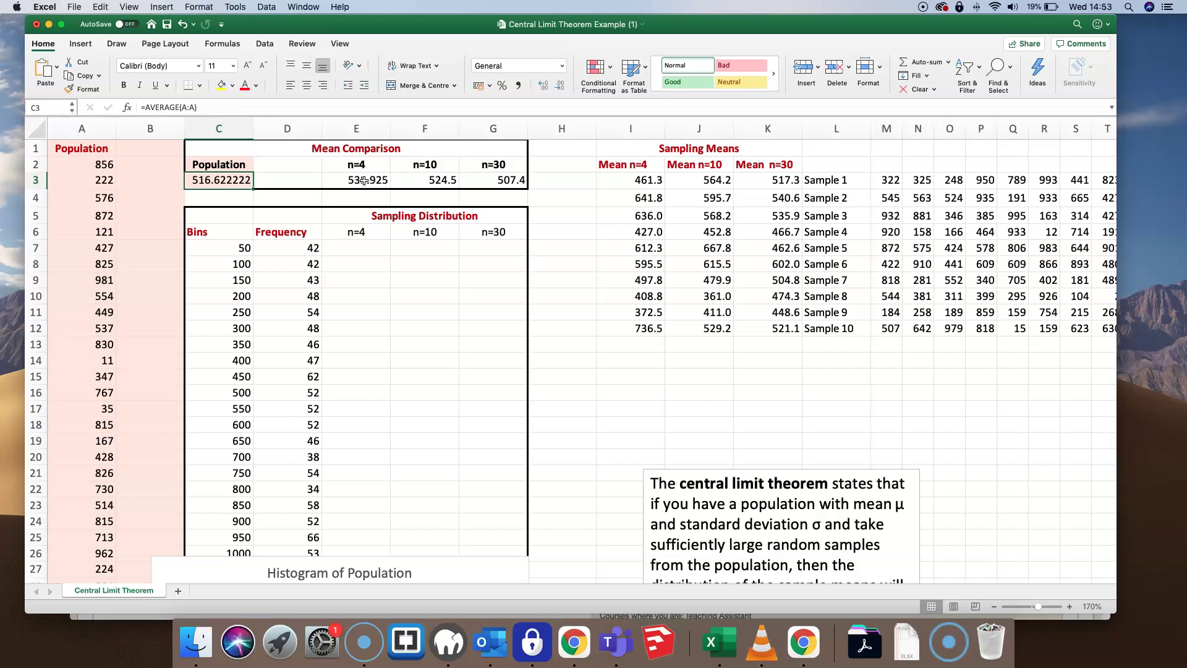
pyautogui.doubleClick(717, 234)
pyautogui.press('Return')
pyautogui.doubleClick(717, 233)
pyautogui.press('Return')
pyautogui.doubleClick(717, 234)
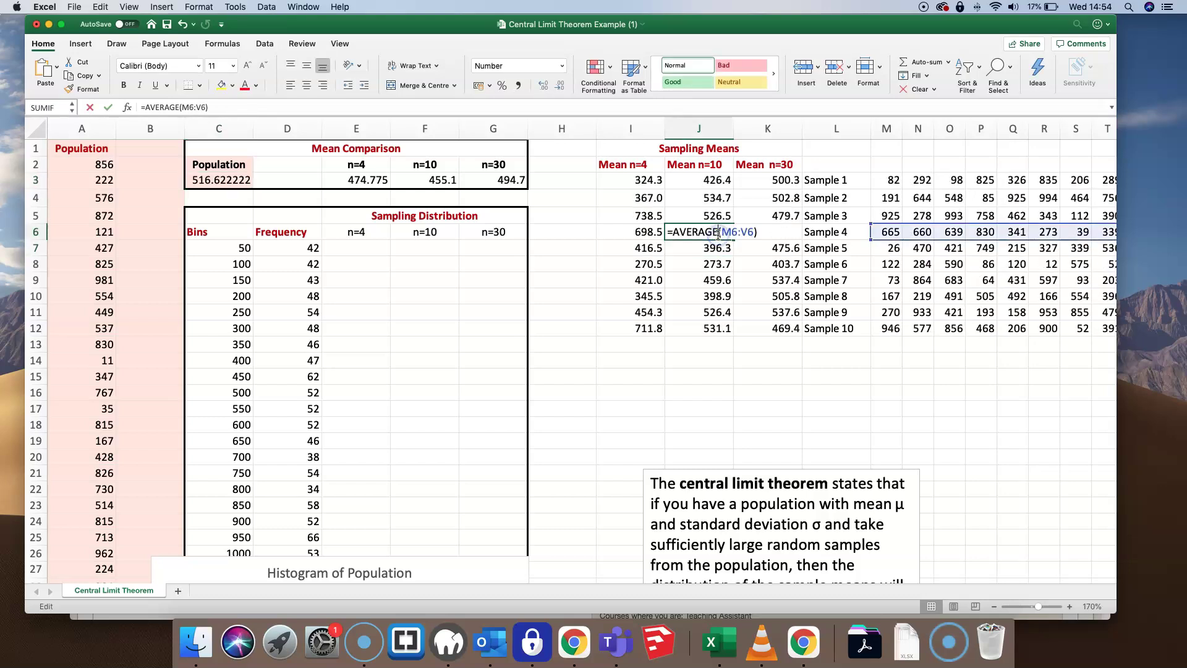
pyautogui.press('Return')
pyautogui.doubleClick(717, 234)
pyautogui.press('Return')
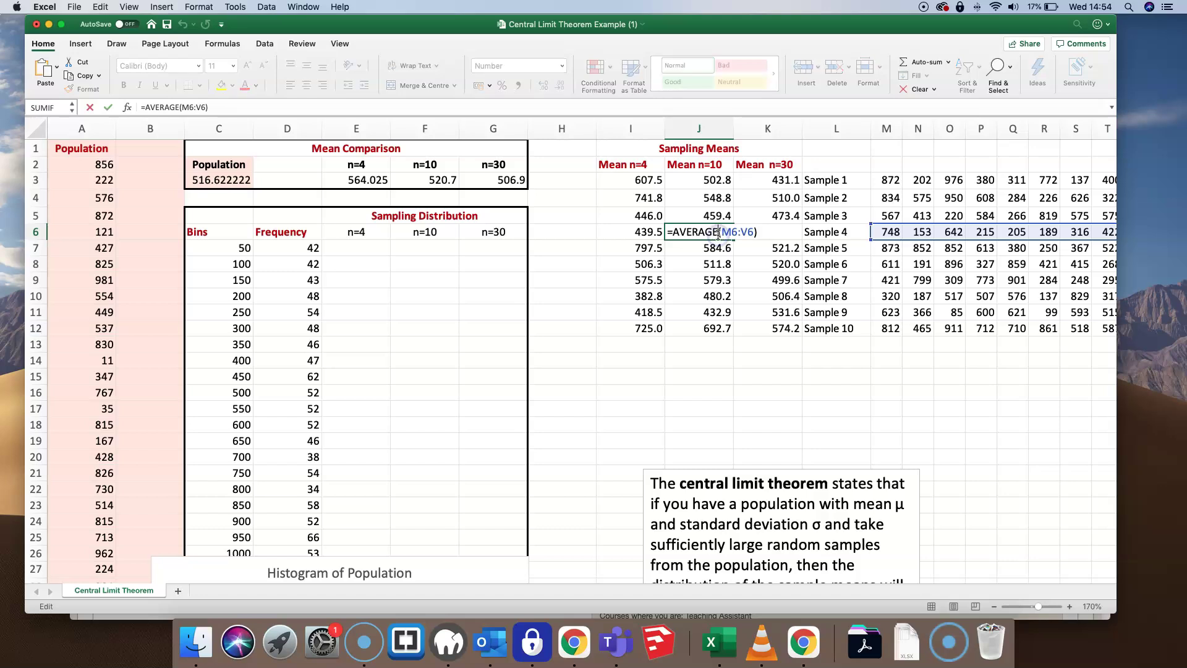
pyautogui.doubleClick(718, 233)
pyautogui.press('Return')
pyautogui.doubleClick(717, 233)
pyautogui.press('Return')
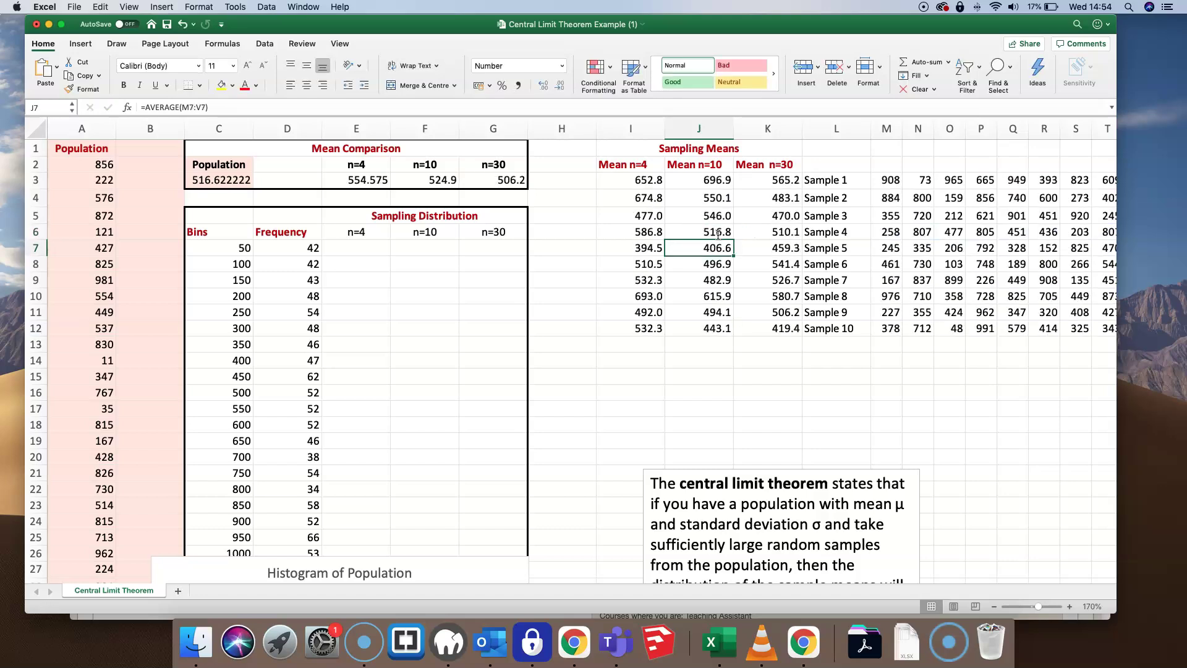
# Make the bin range absolute in the D7 formula, =FREQUENCY(A2:A990,$C$7:$C$26), and copy it across to G7
pyautogui.scroll(-1, 827, 420)
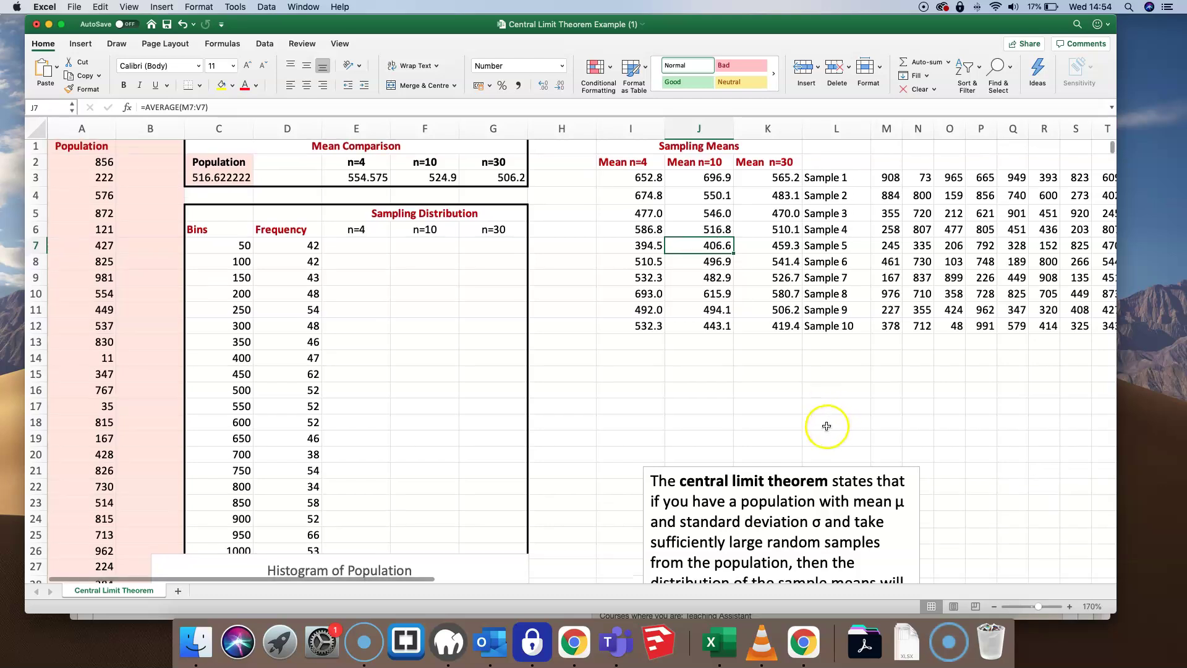
pyautogui.scroll(-2, 826, 426)
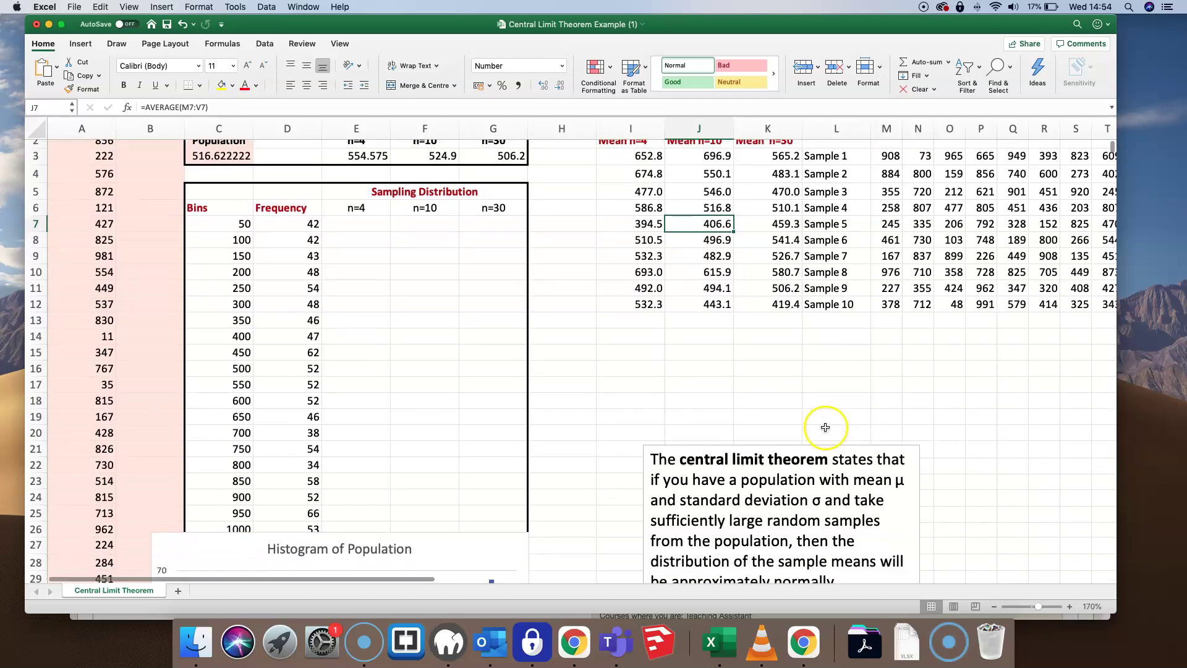
pyautogui.scroll(-1, 825, 427)
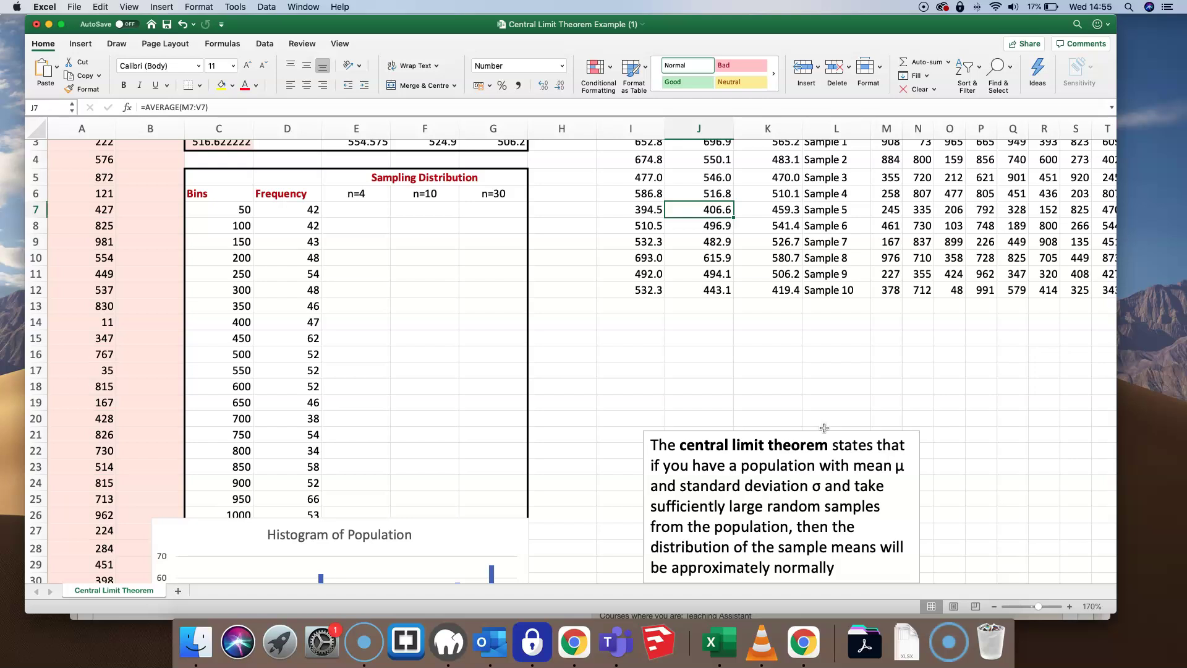
pyautogui.scroll(2, 824, 428)
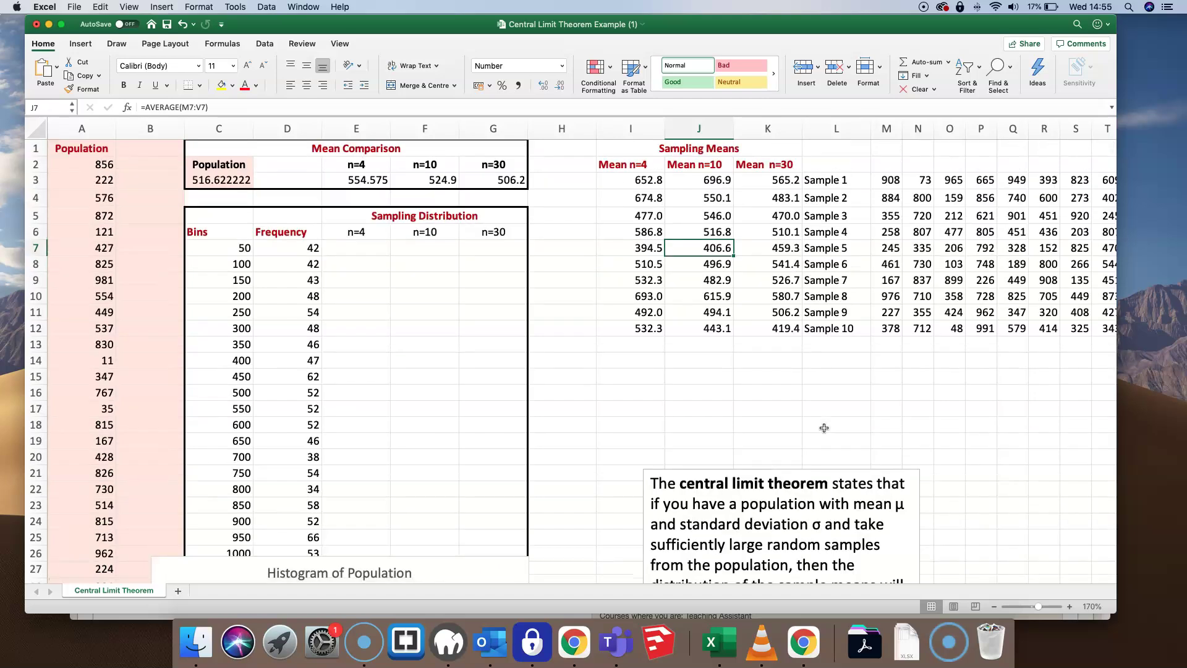
pyautogui.click(312, 251)
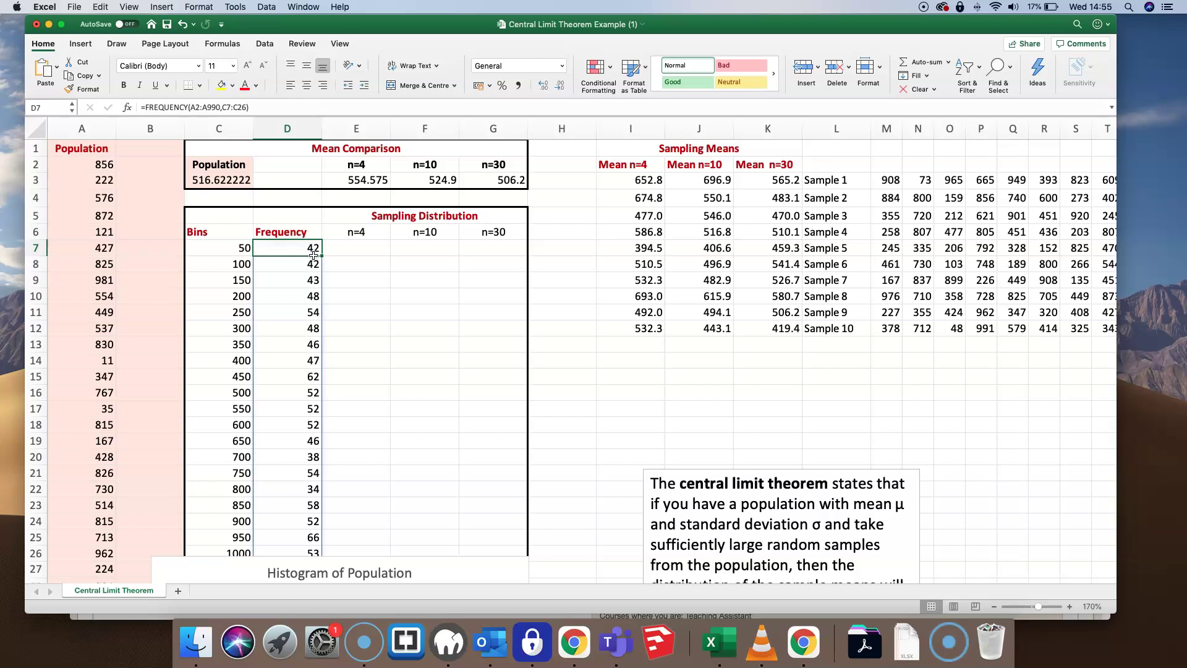
pyautogui.doubleClick(313, 252)
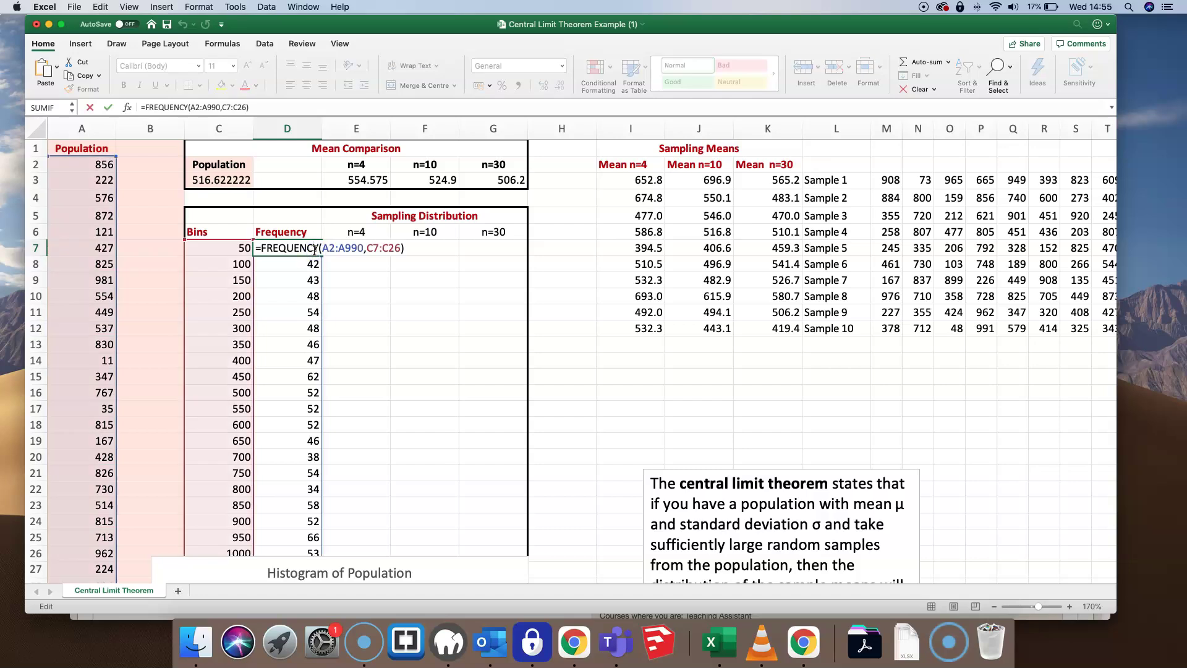
pyautogui.click(382, 248)
pyautogui.press('F4')
pyautogui.press('Return')
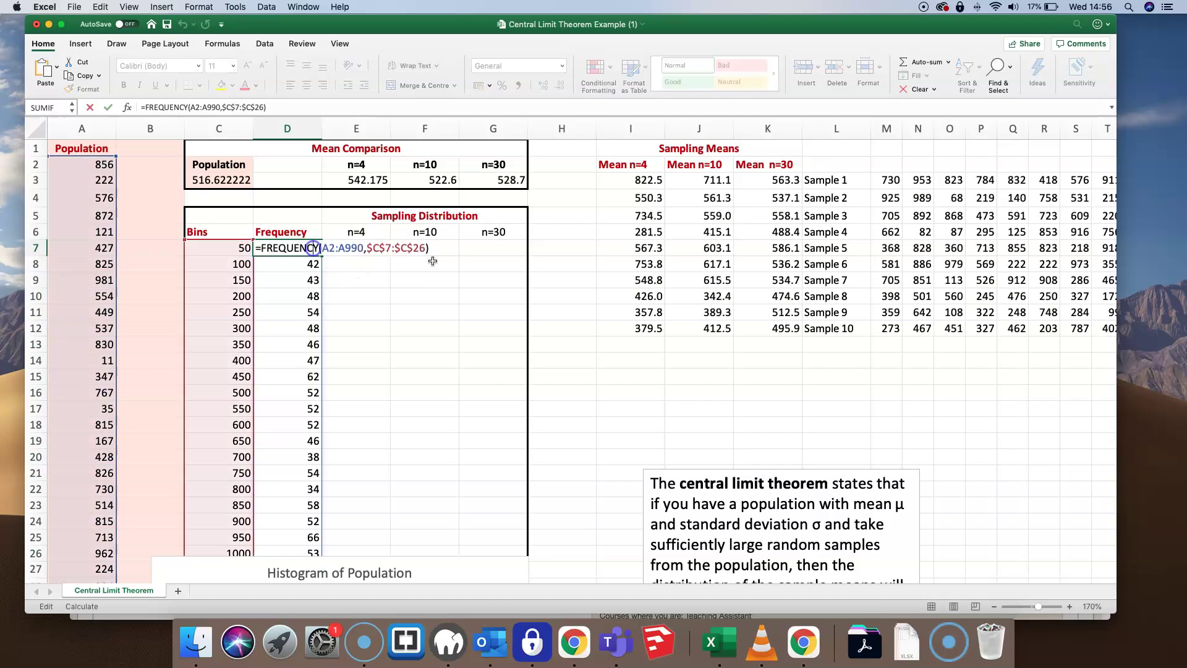
pyautogui.moveTo(329, 257); pyautogui.dragTo(493, 261)
# Change the E7 formula to =FREQUENCY(I3:I12,$C$7:$C$26) and fill it across to the n=10 and n=30 columns
pyautogui.doubleClick(382, 248)
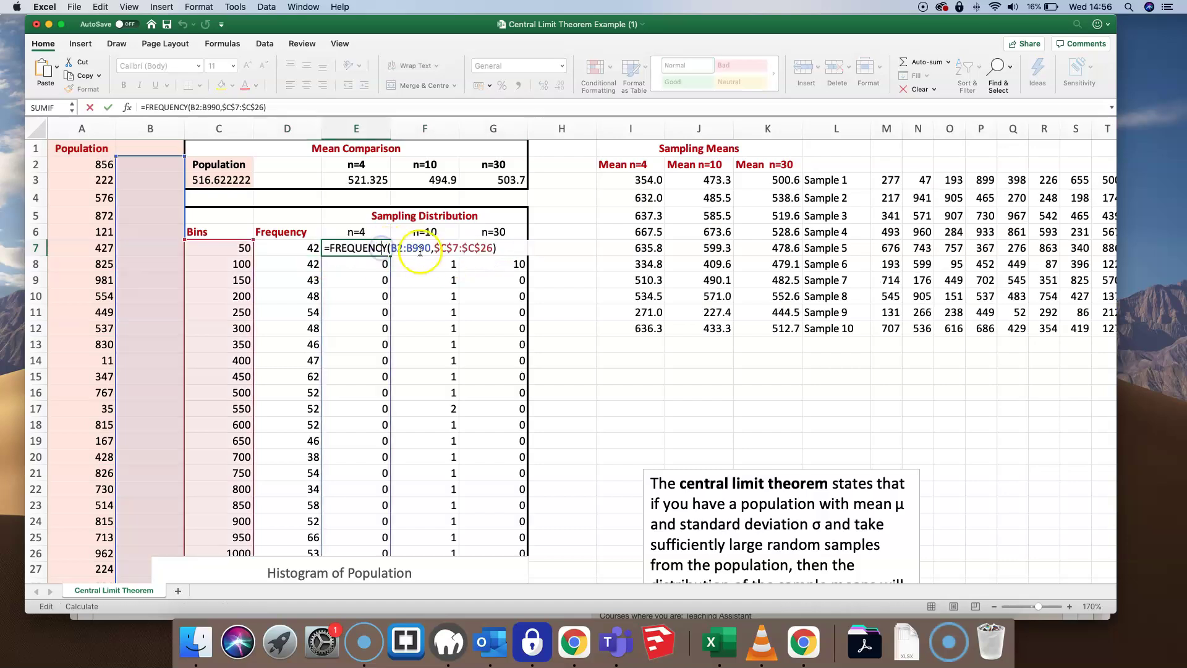
pyautogui.moveTo(431, 247); pyautogui.dragTo(392, 248)
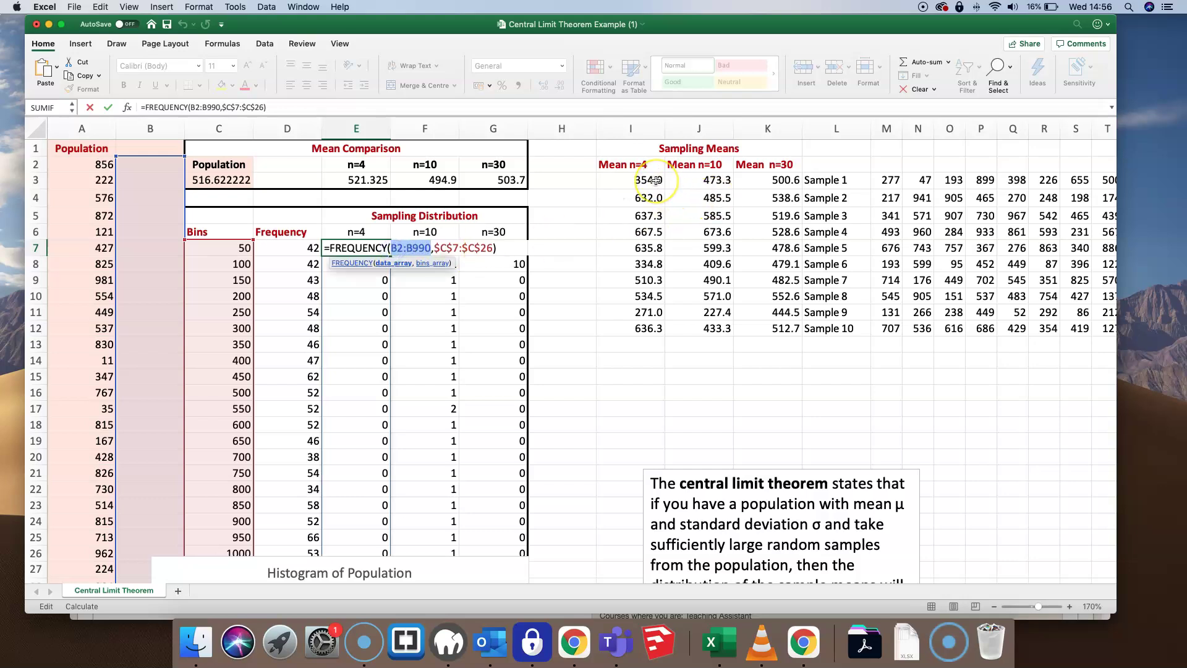
pyautogui.moveTo(656, 180); pyautogui.dragTo(646, 326)
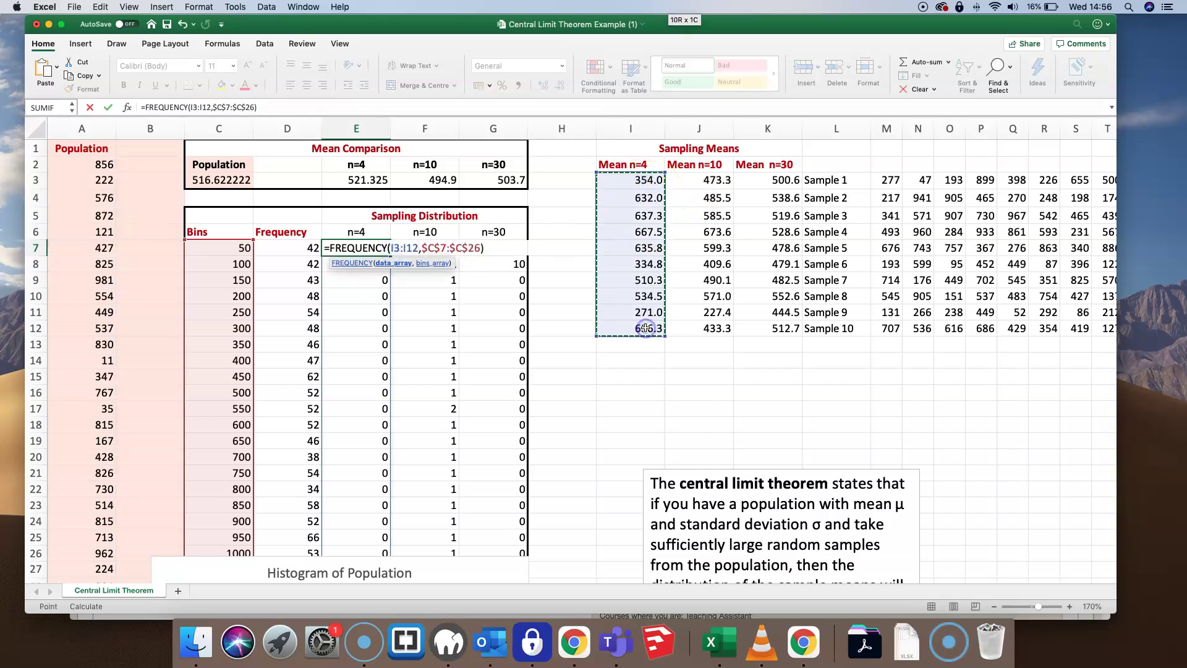
pyautogui.click(392, 255)
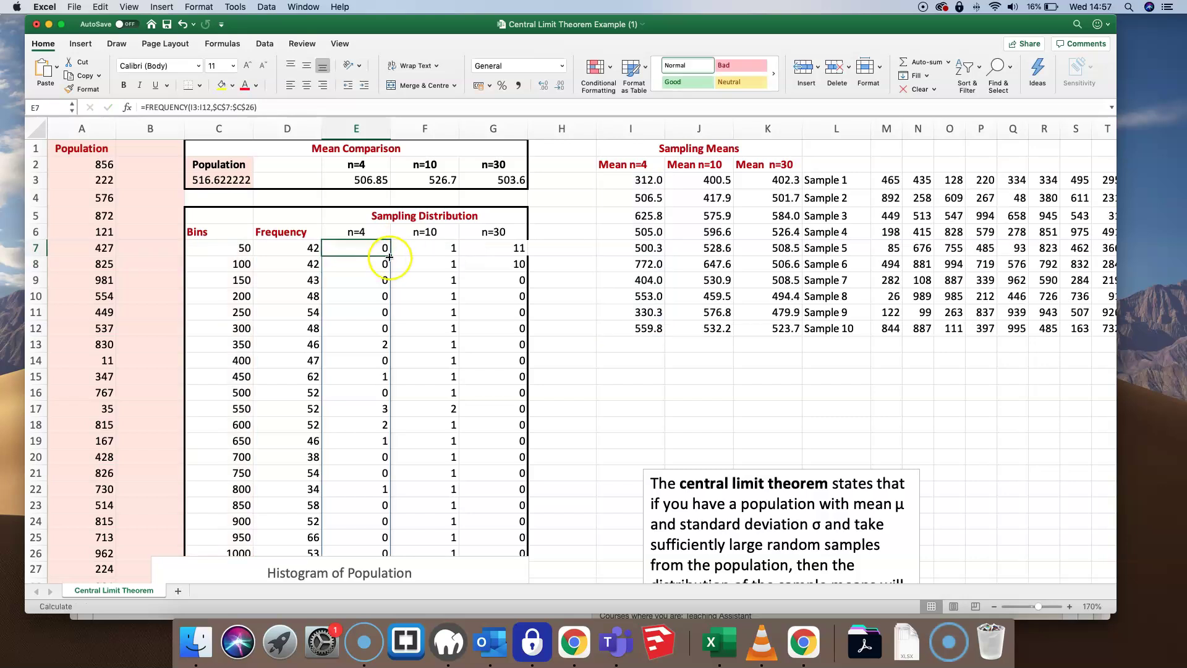
pyautogui.moveTo(391, 254); pyautogui.dragTo(525, 255)
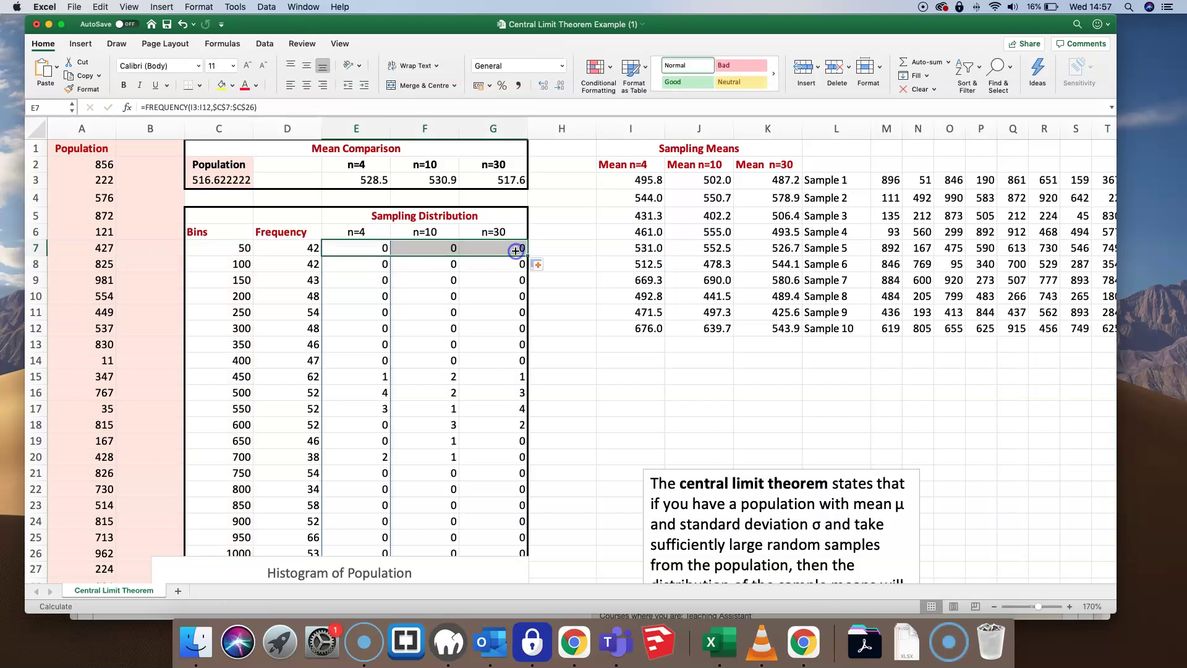
# Check the sampling distribution frequencies against the n=4 sample means in column I
pyautogui.click(450, 349)
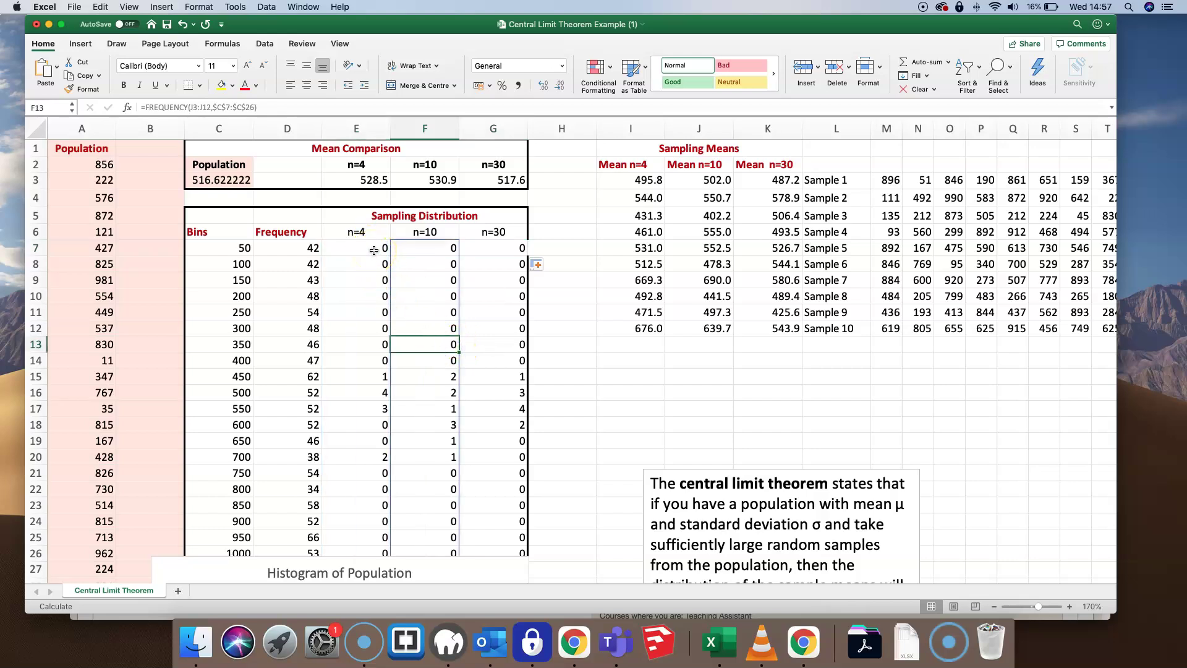
pyautogui.moveTo(643, 181); pyautogui.dragTo(636, 315)
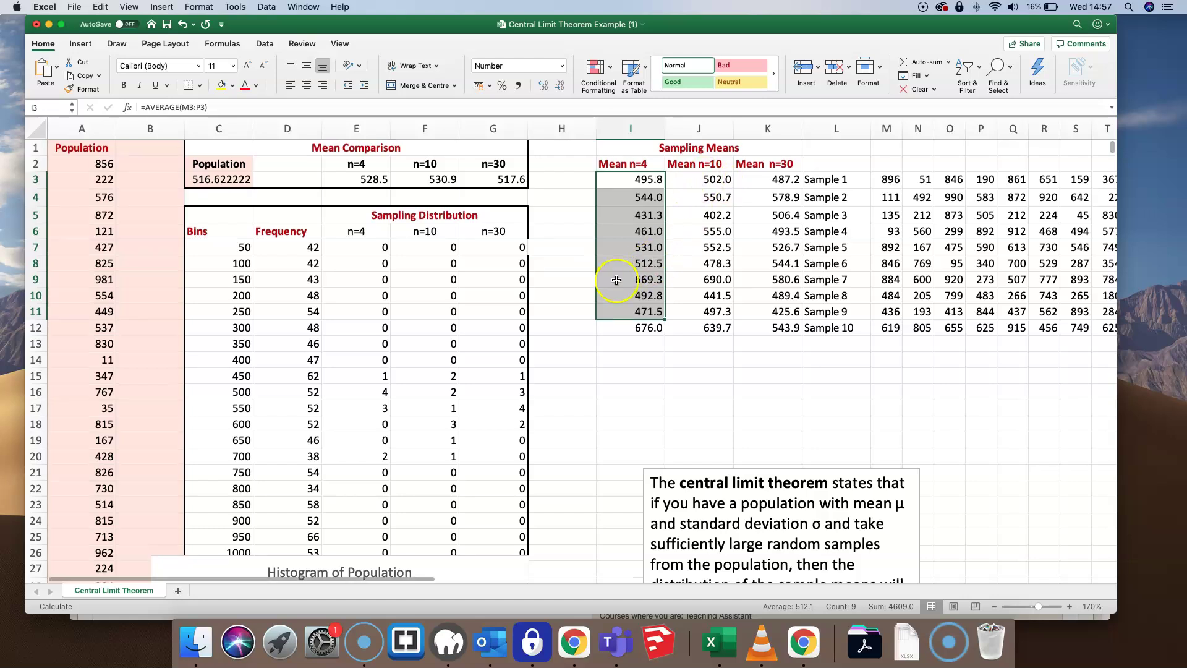
pyautogui.scroll(-1, 507, 253)
pyautogui.scroll(-1, 488, 290)
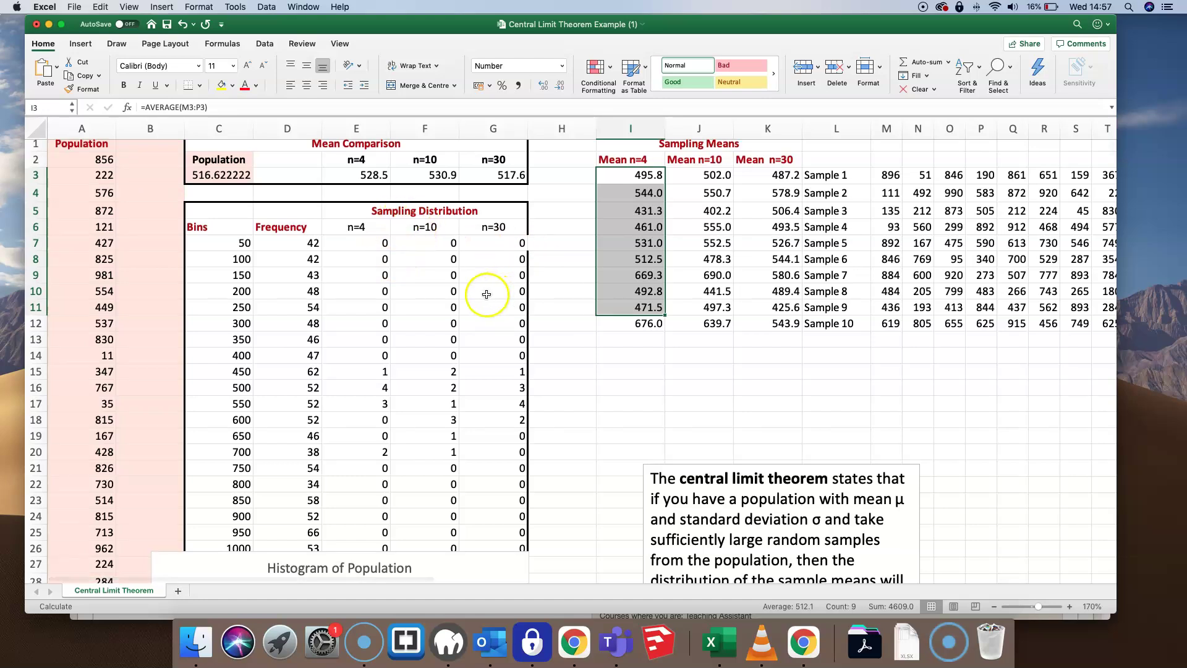